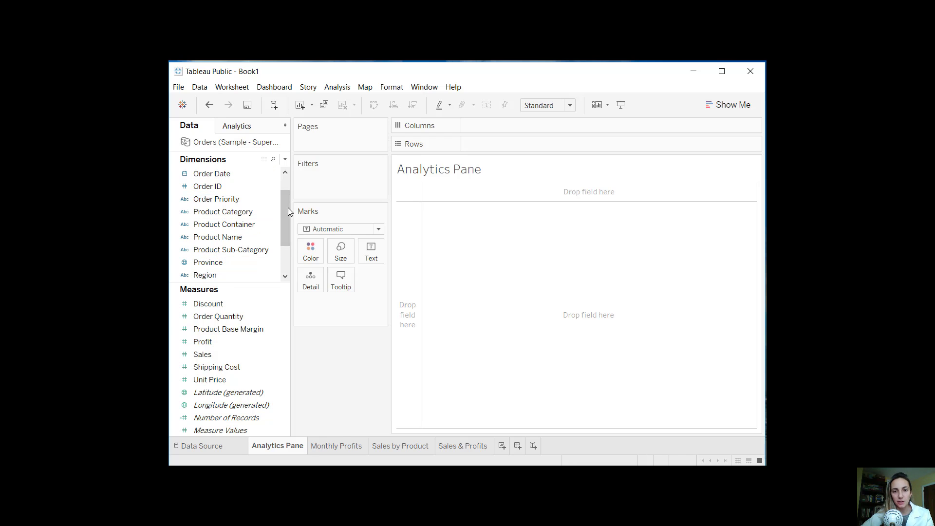
- Compare the Data and Analytics options on the empty Analytics Pane sheet and the Monthly Profits sheet, ending on Monthly Profits' analytics options
scroll(286, 236, down, 1)
drag(286, 232, 282, 178)
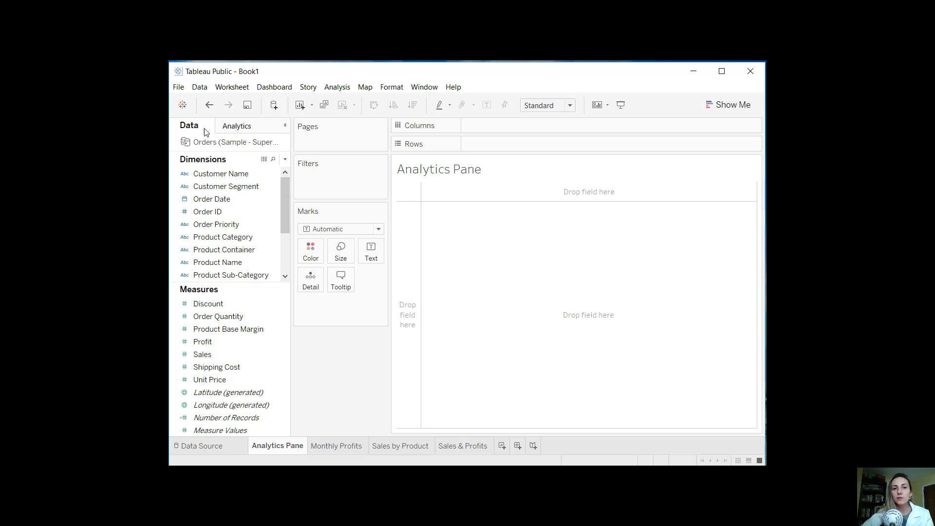
click(238, 127)
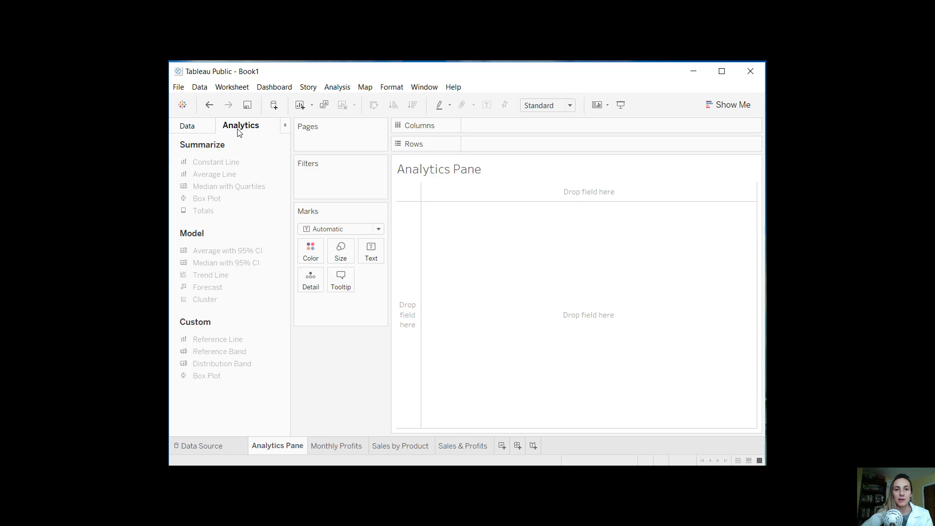
click(202, 127)
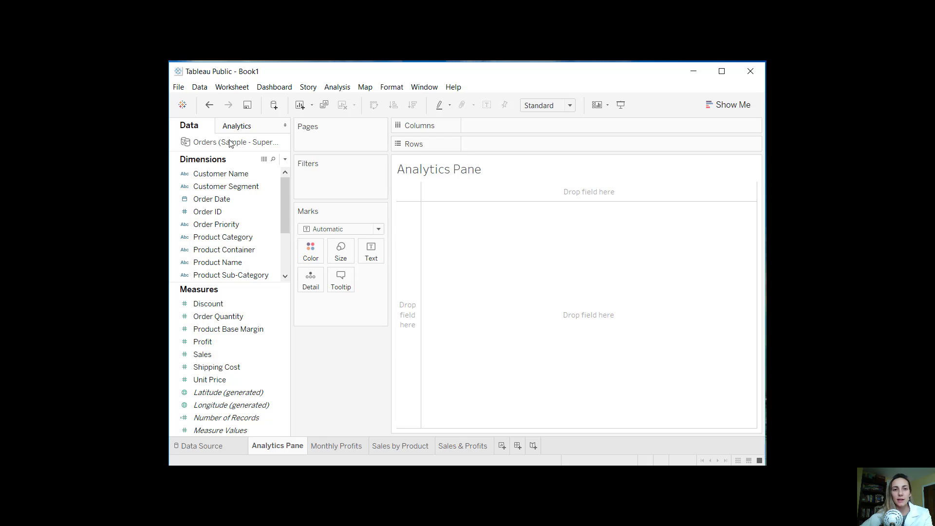
click(238, 130)
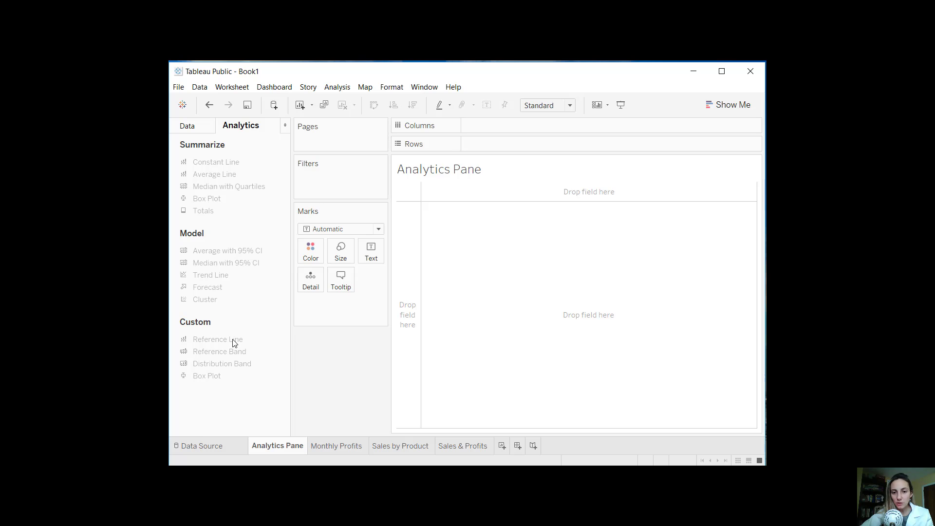
click(349, 443)
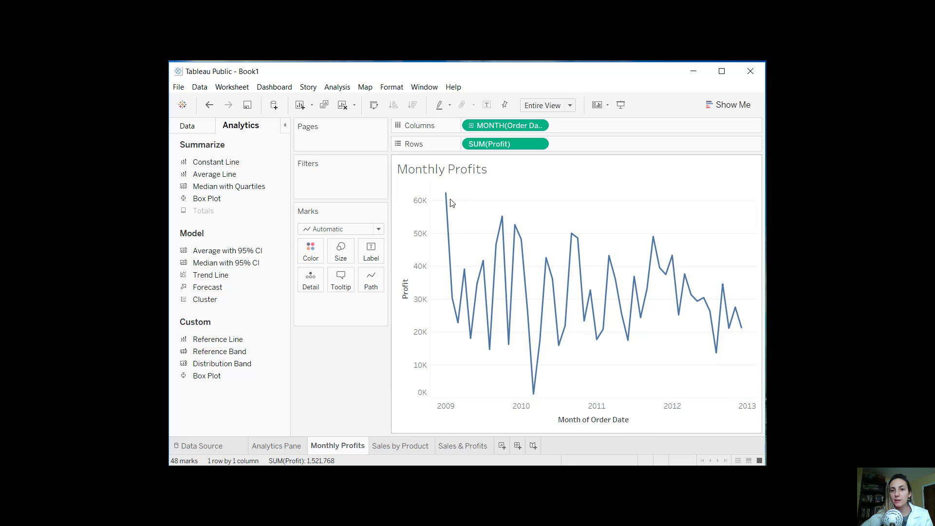
click(201, 127)
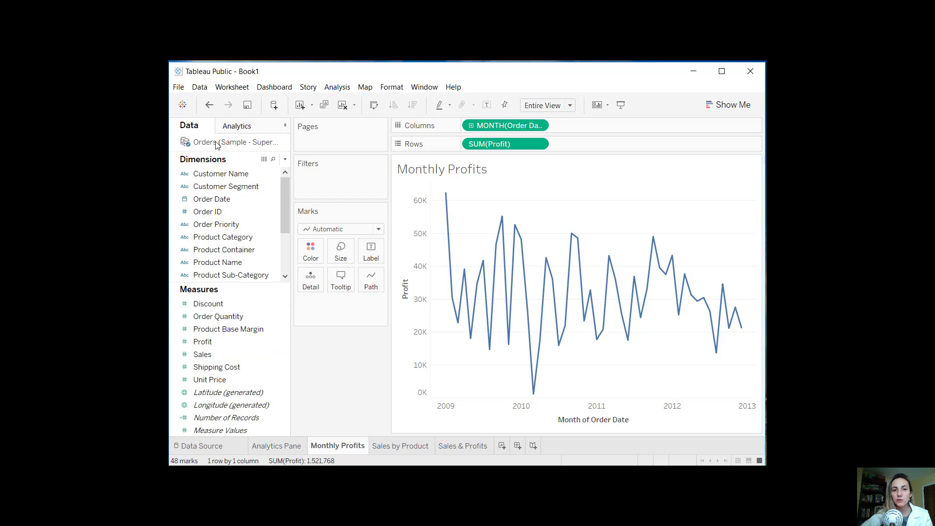
click(242, 127)
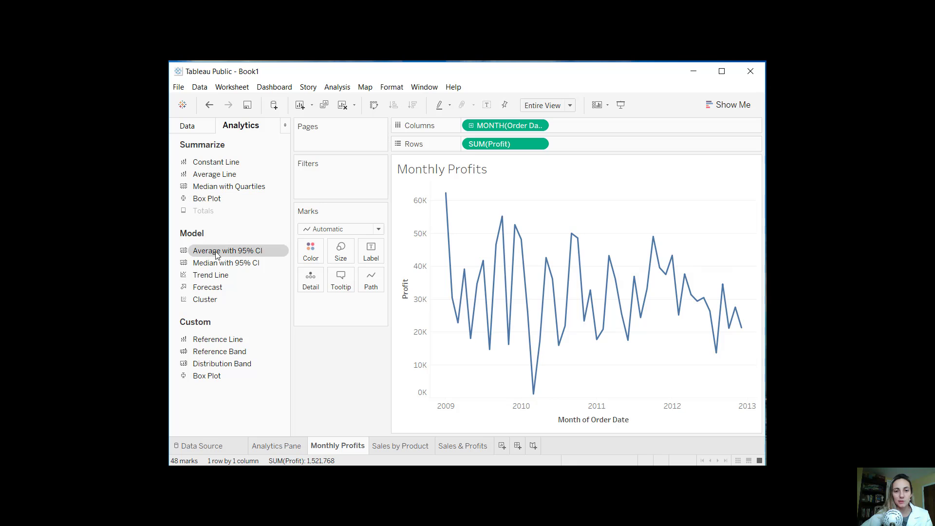
click(287, 447)
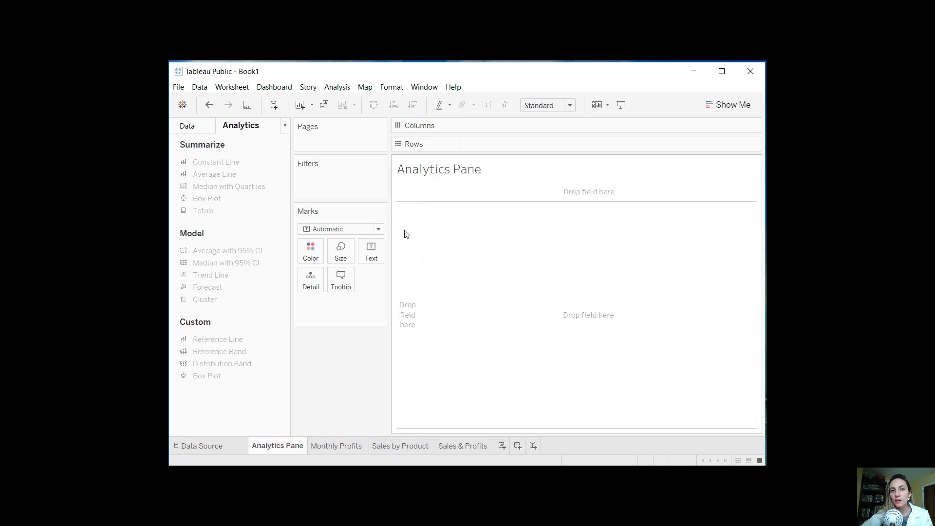
click(188, 126)
click(342, 443)
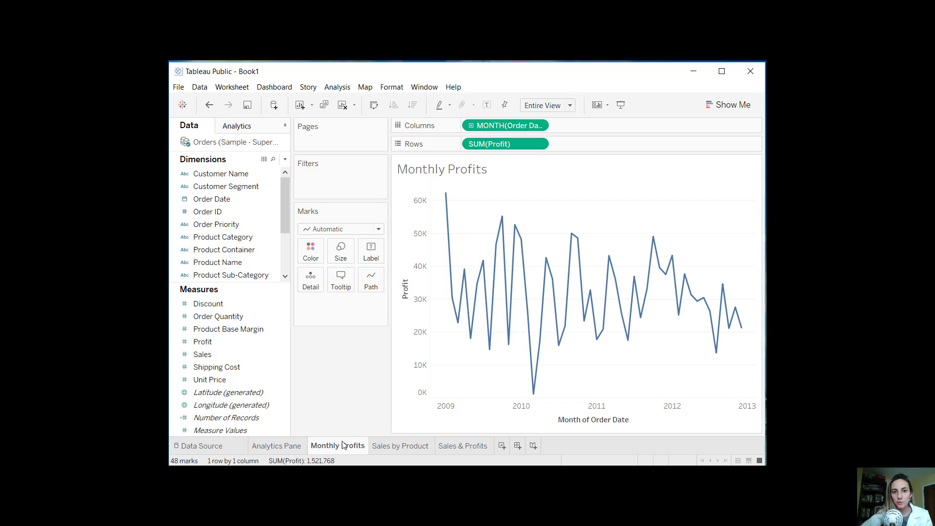
click(238, 128)
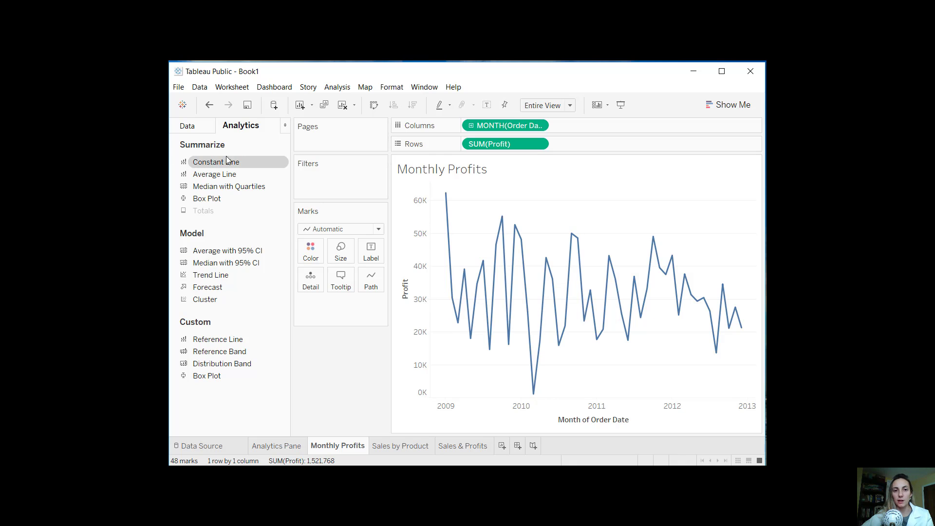
drag(214, 163, 519, 291)
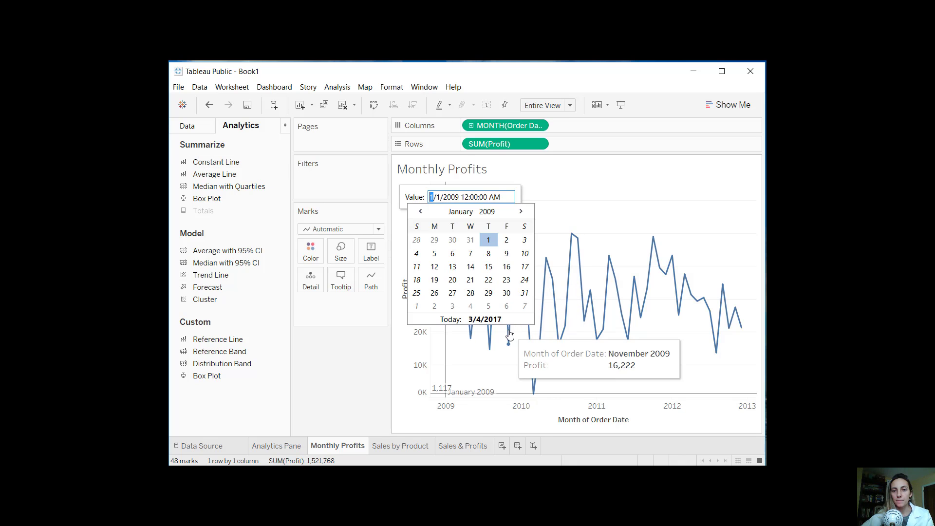
click(490, 390)
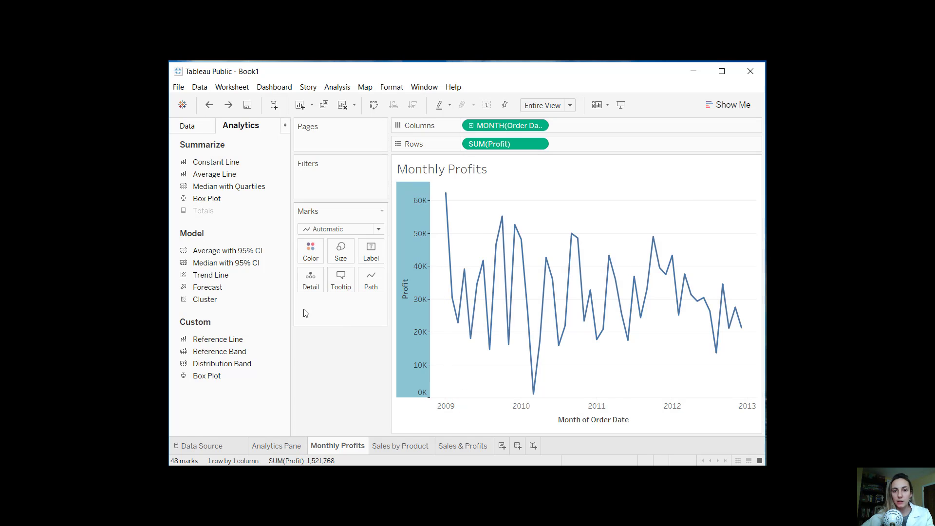
drag(219, 162, 416, 288)
key(Escape)
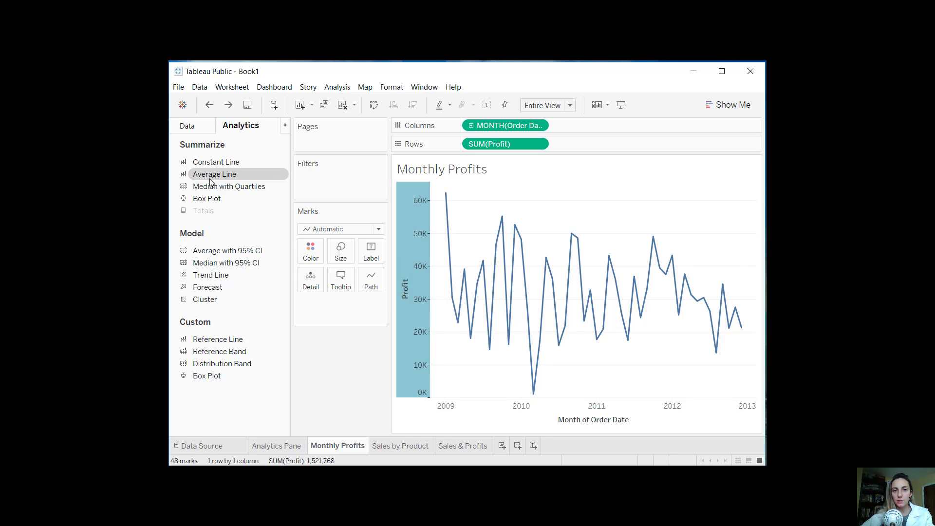
- Add a constant line at 20000 on the Profit axis of the Monthly Profits chart
drag(216, 162, 484, 245)
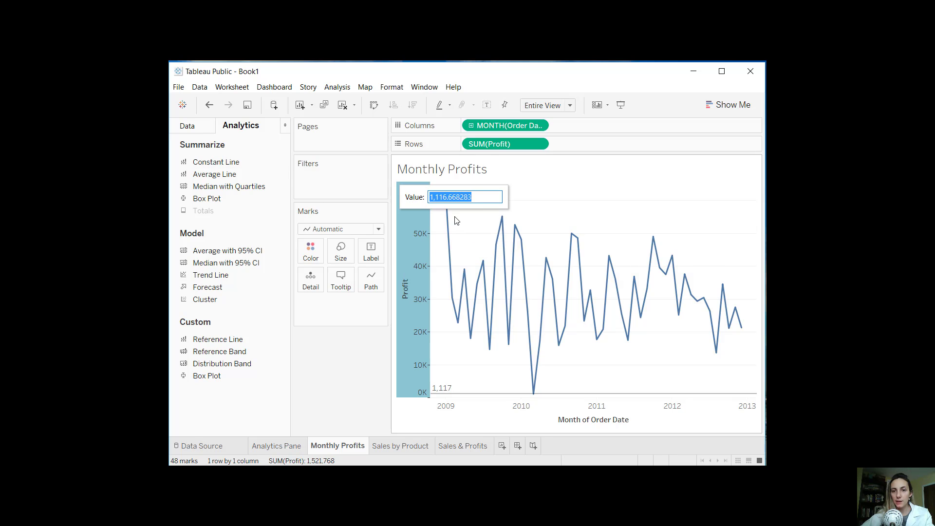
text(20000)
key(Return)
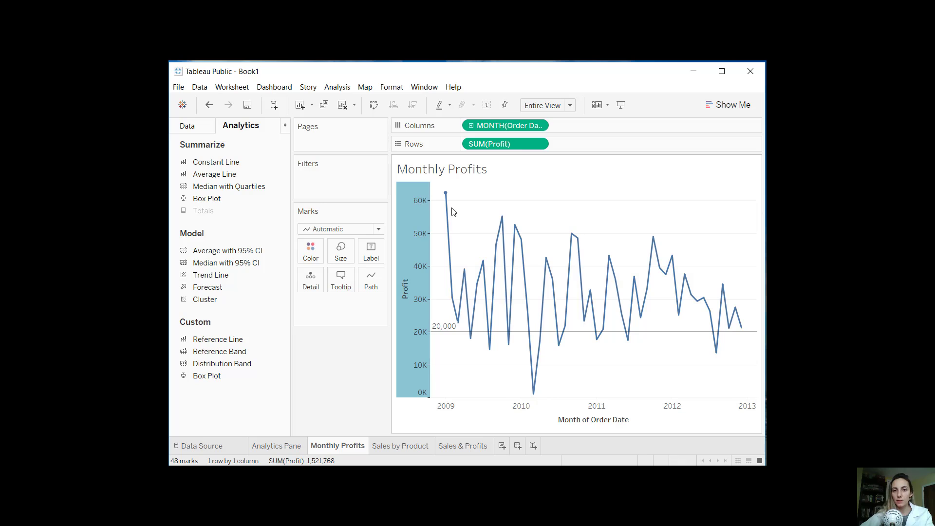
mouse_move(455, 336)
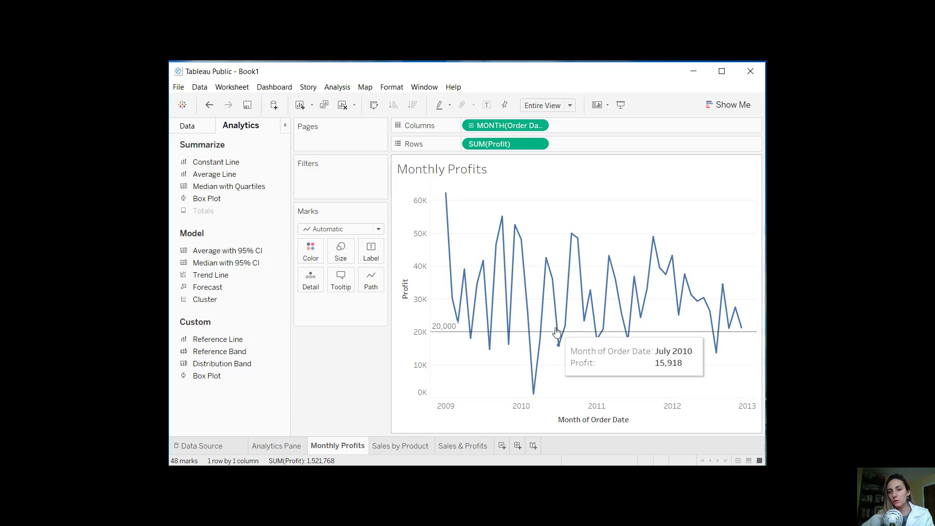
mouse_move(522, 244)
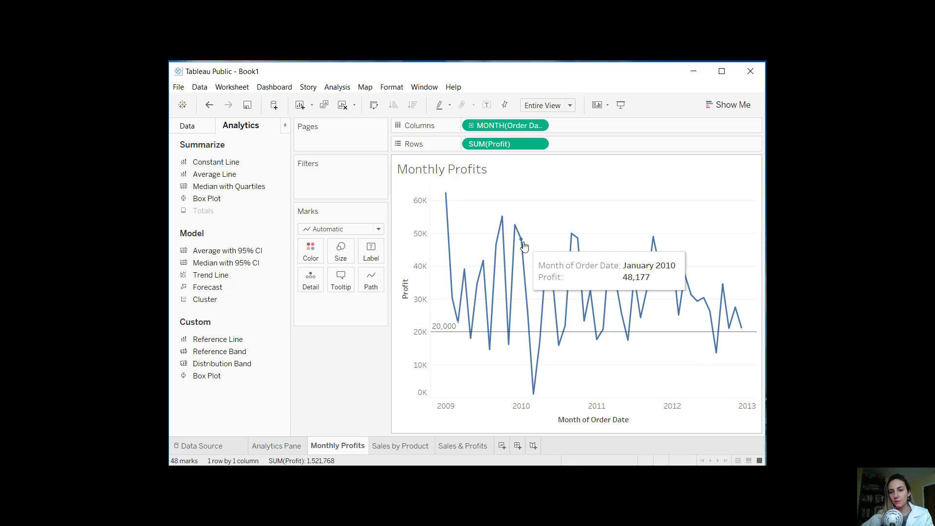
mouse_move(563, 350)
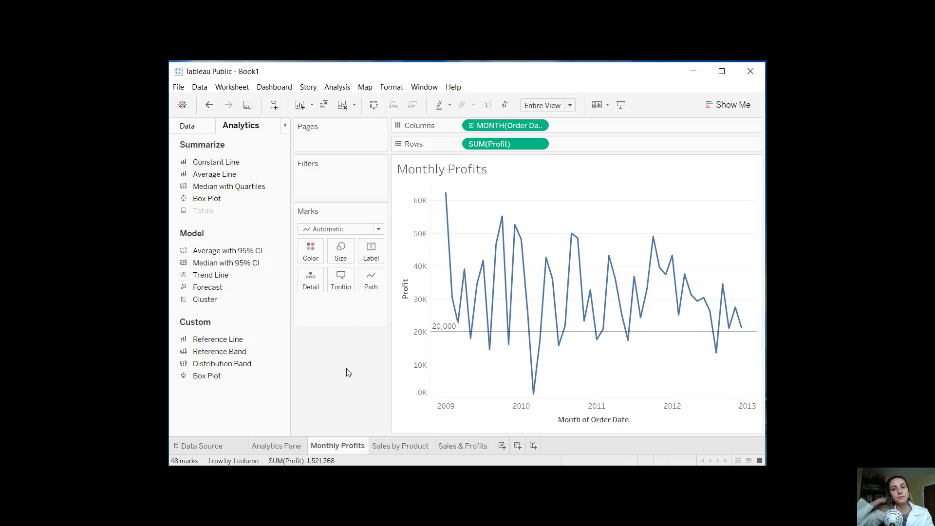
- Format the constant line on the Profit axis with a light pink fill below it
right_click(453, 333)
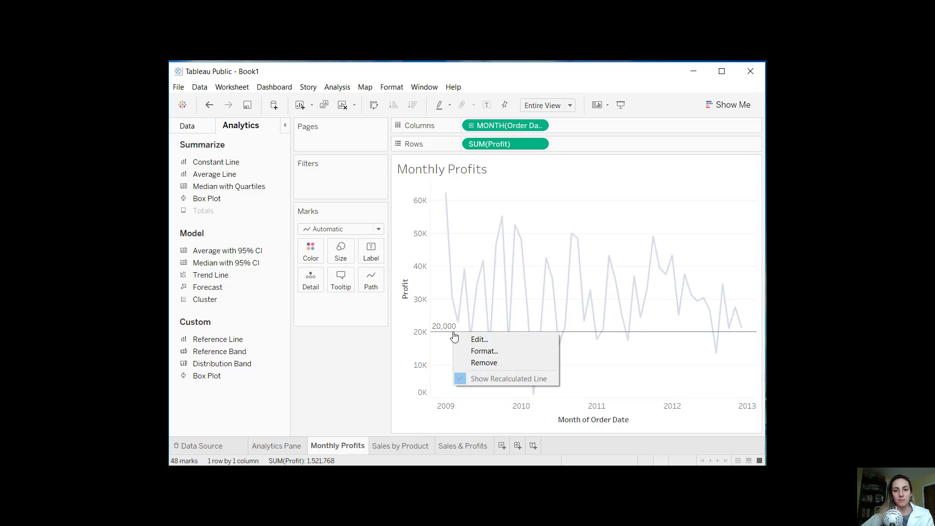
click(483, 351)
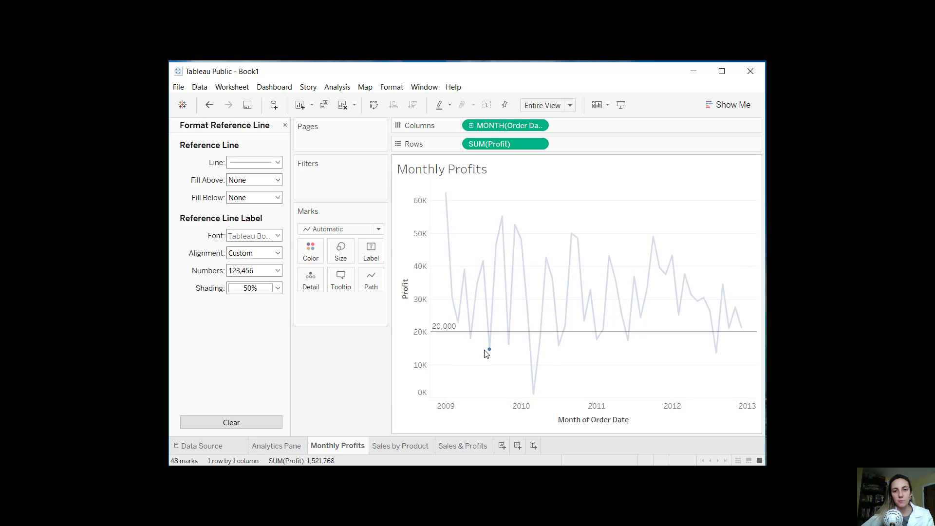
click(268, 183)
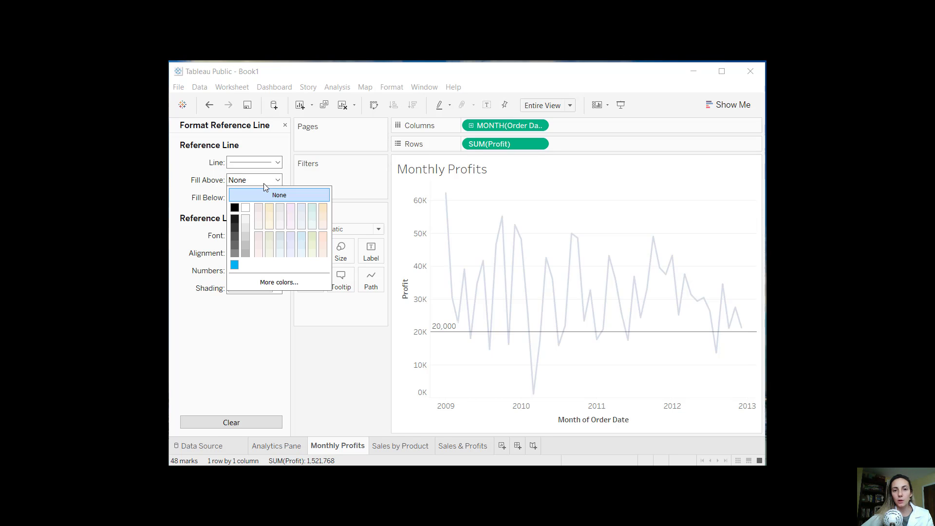
click(262, 180)
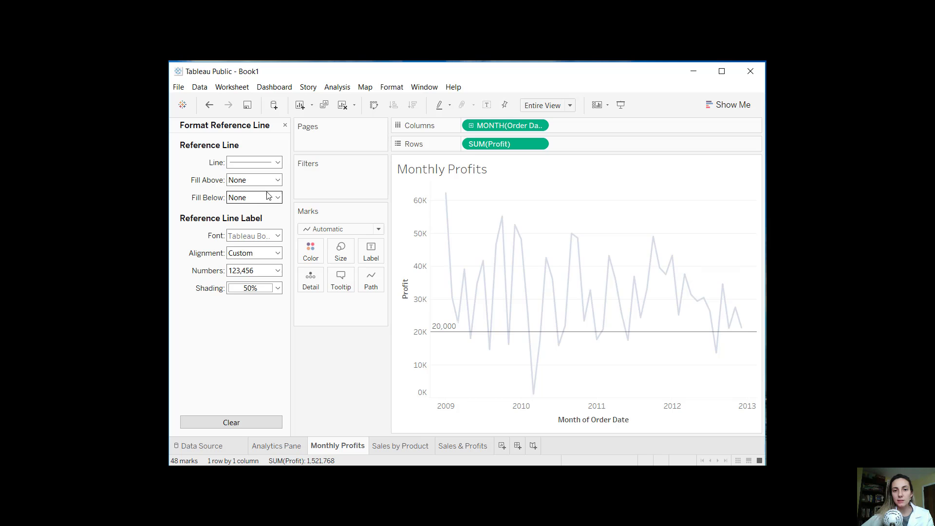
click(268, 195)
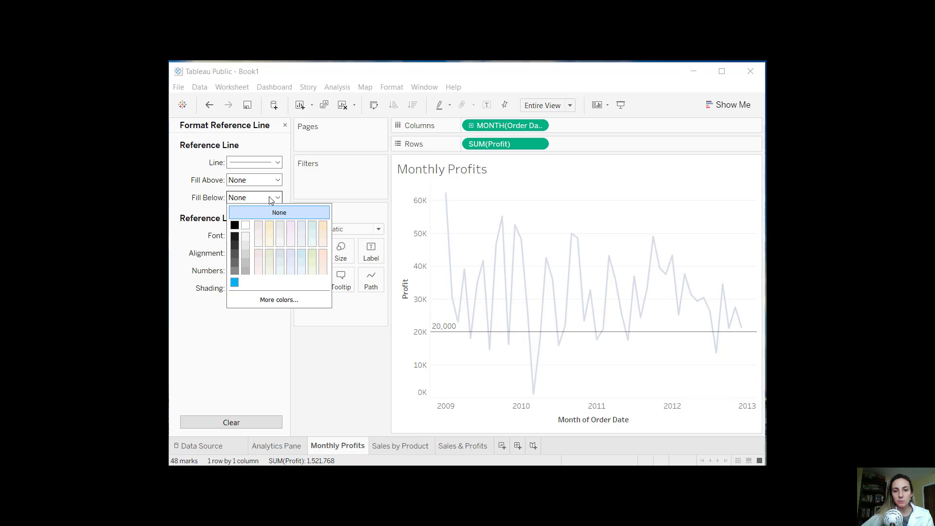
click(291, 236)
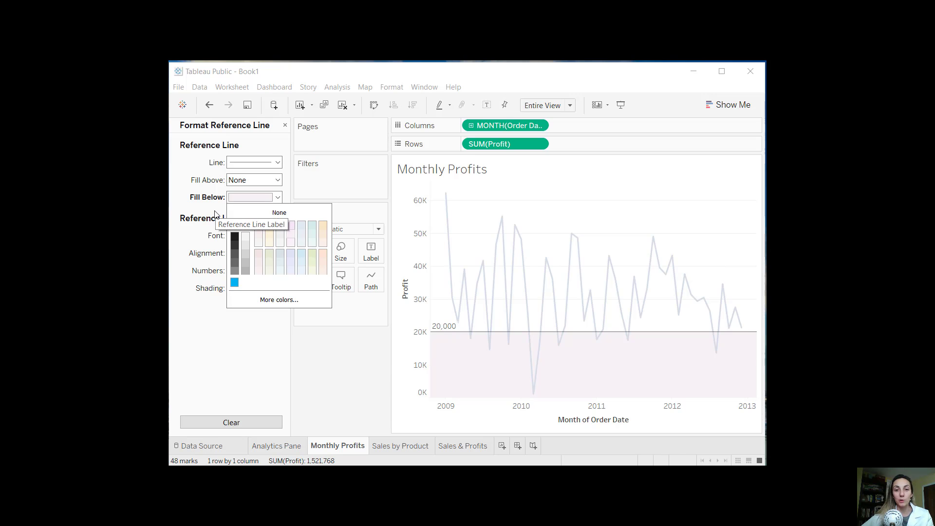
- Fill the area above the constant line with light green
click(195, 183)
click(252, 180)
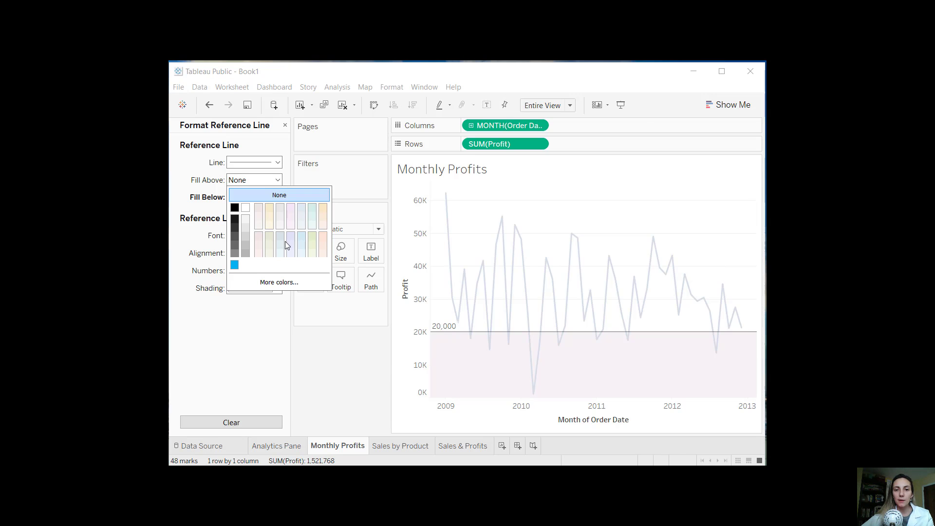
click(310, 214)
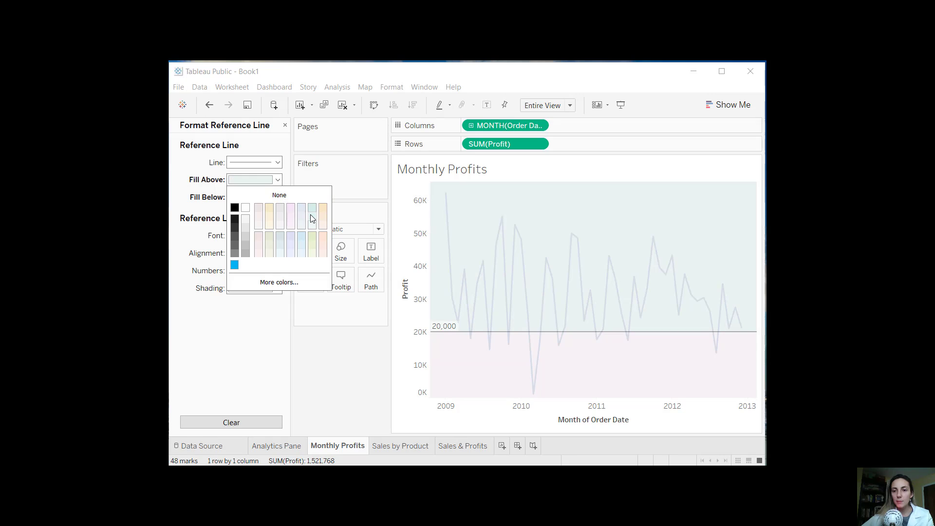
click(274, 337)
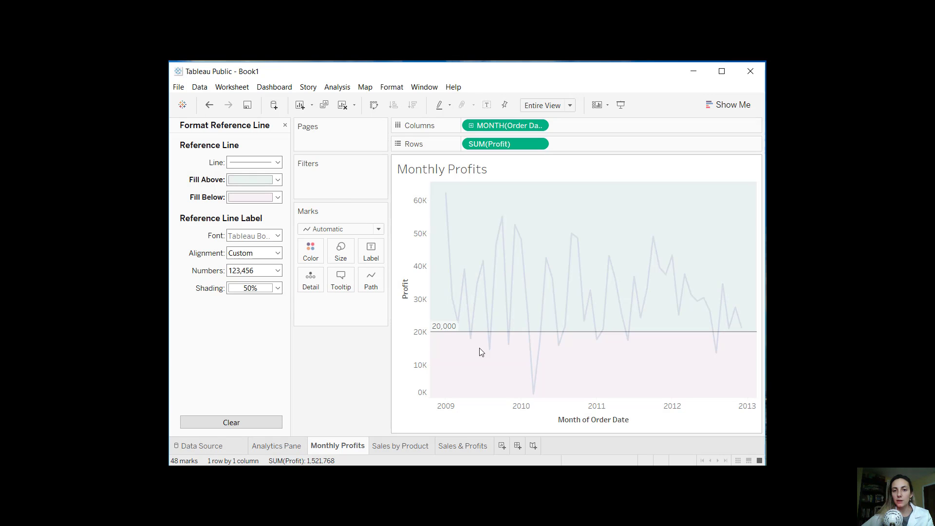
- Format the constant line's label numbers as Currency (Custom) with a $ prefix and no decimal places
click(263, 236)
click(239, 254)
click(240, 254)
click(194, 265)
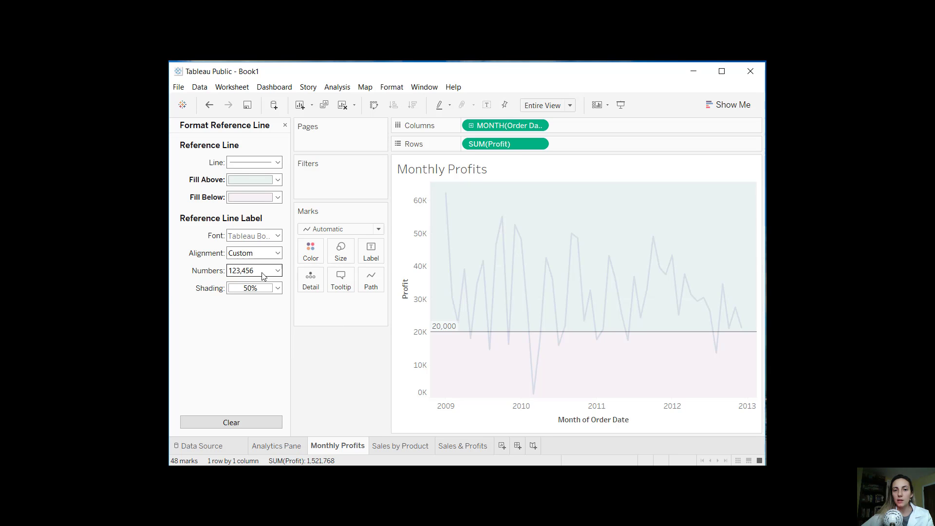
click(263, 271)
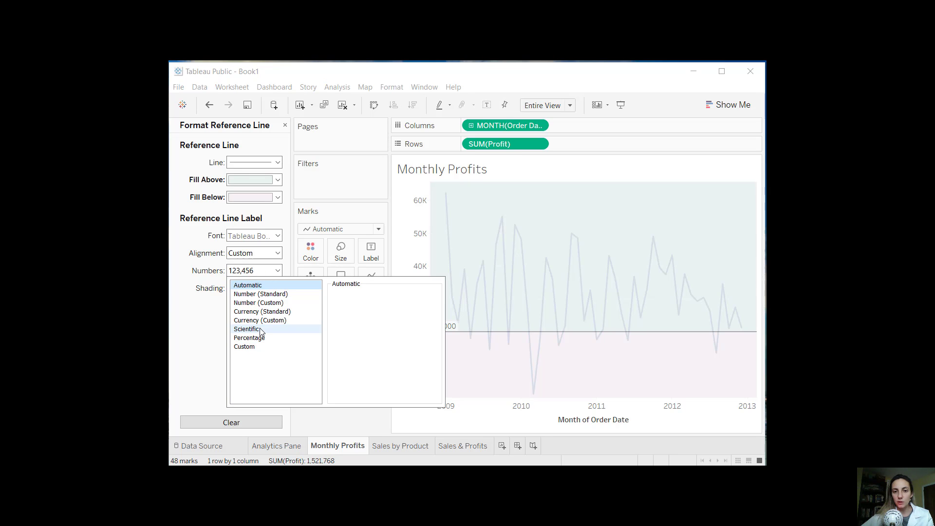
click(260, 321)
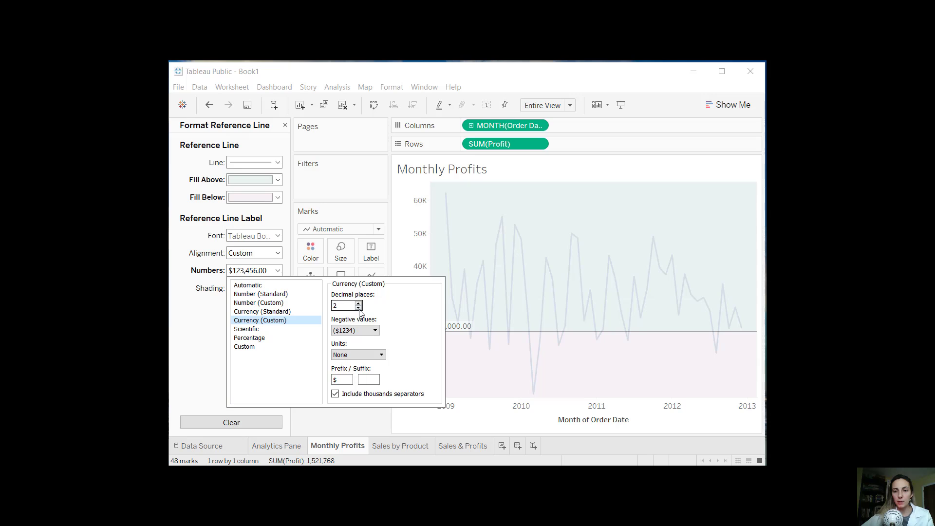
click(482, 354)
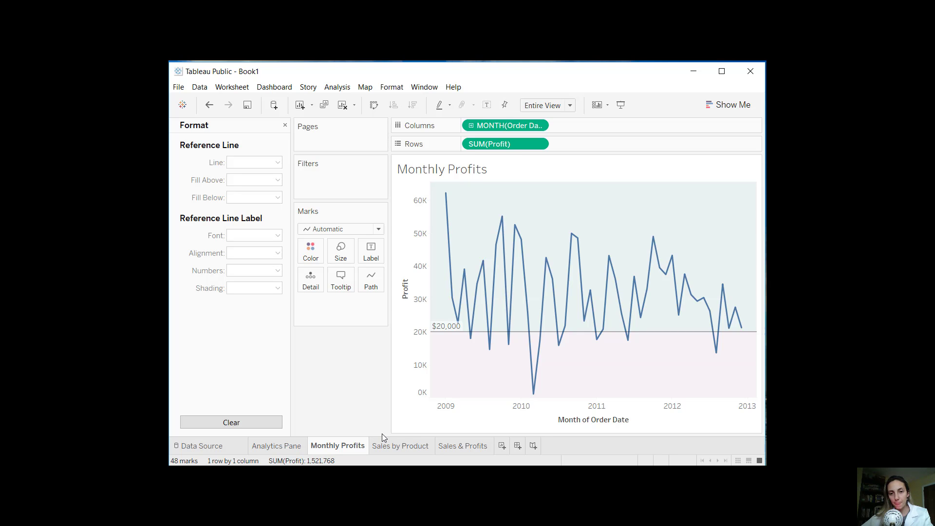
- Close the formatting options on the Sales by Product sheet and add an average line for Sales to its bar chart
click(399, 447)
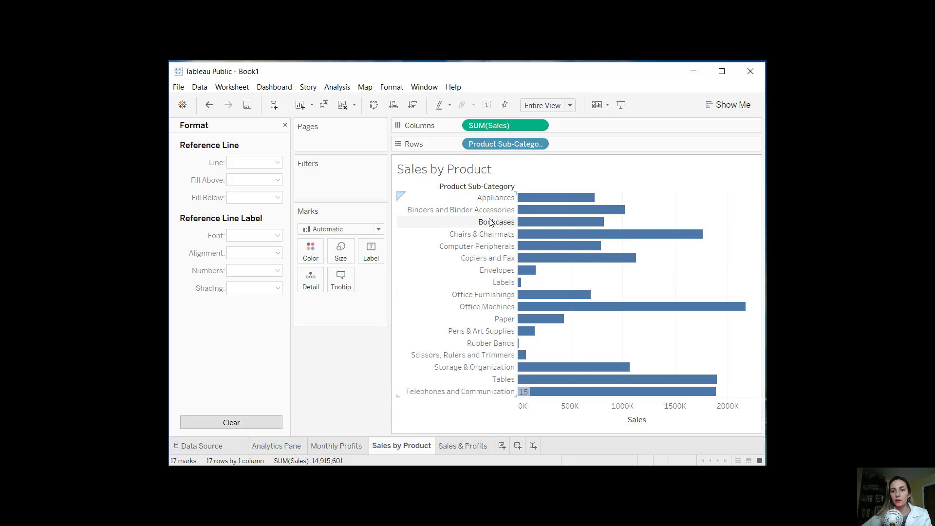
click(285, 125)
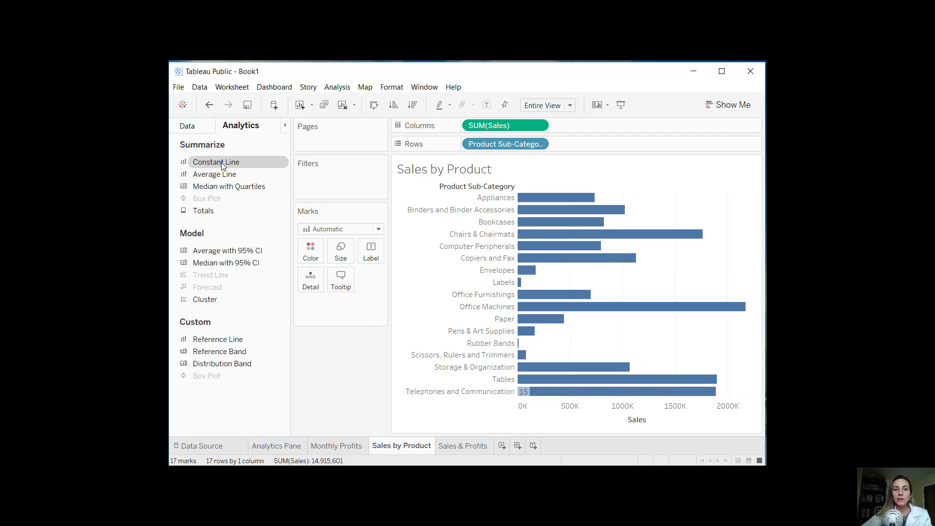
drag(220, 174, 489, 205)
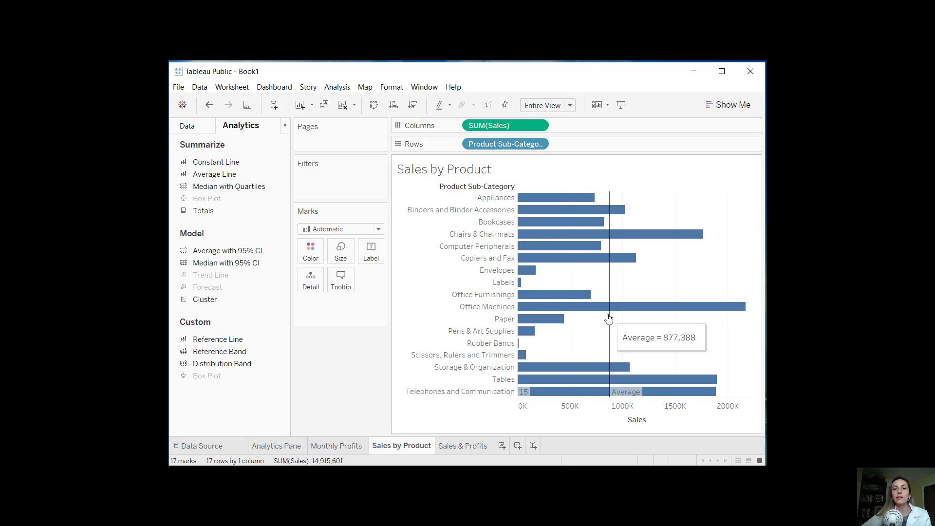
mouse_move(572, 298)
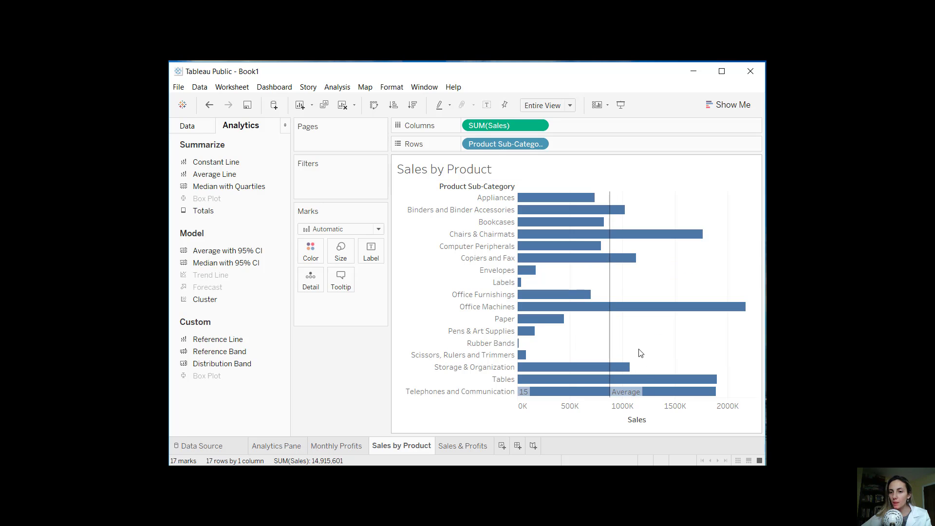
- Edit the average line on the Sales by Product chart, keeping the average of SUM(Sales), and set its label to Value
mouse_move(612, 344)
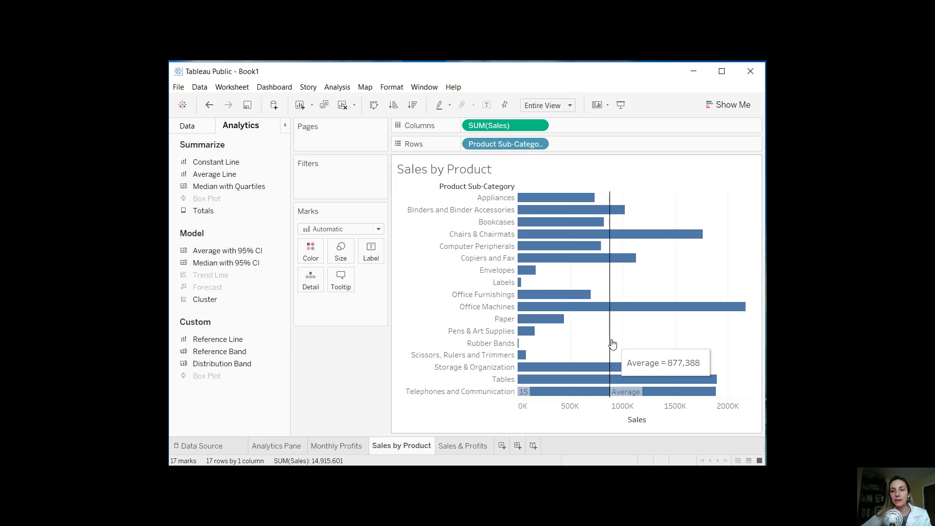
click(609, 341)
click(628, 337)
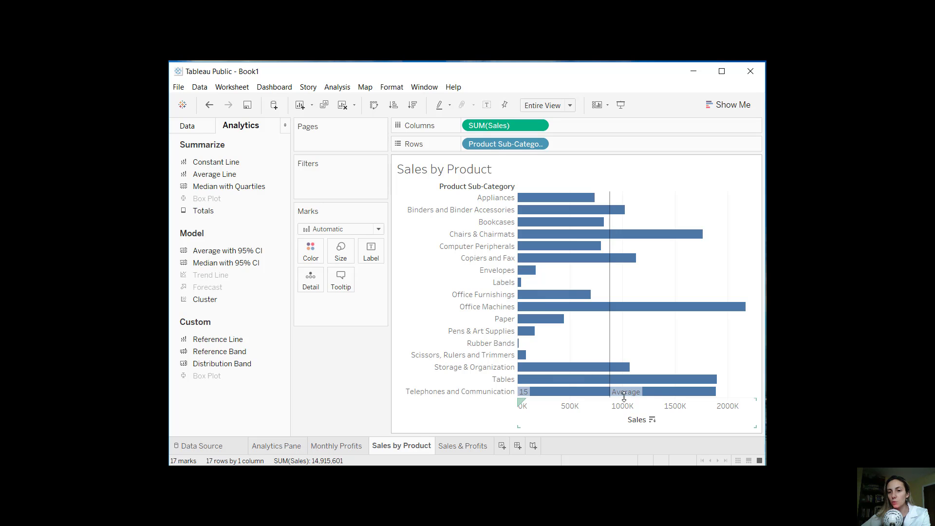
click(609, 331)
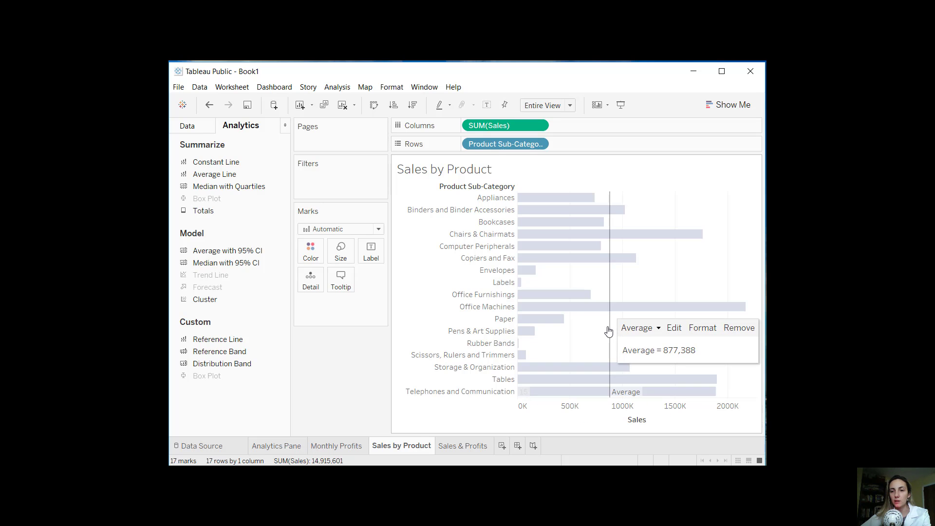
click(671, 330)
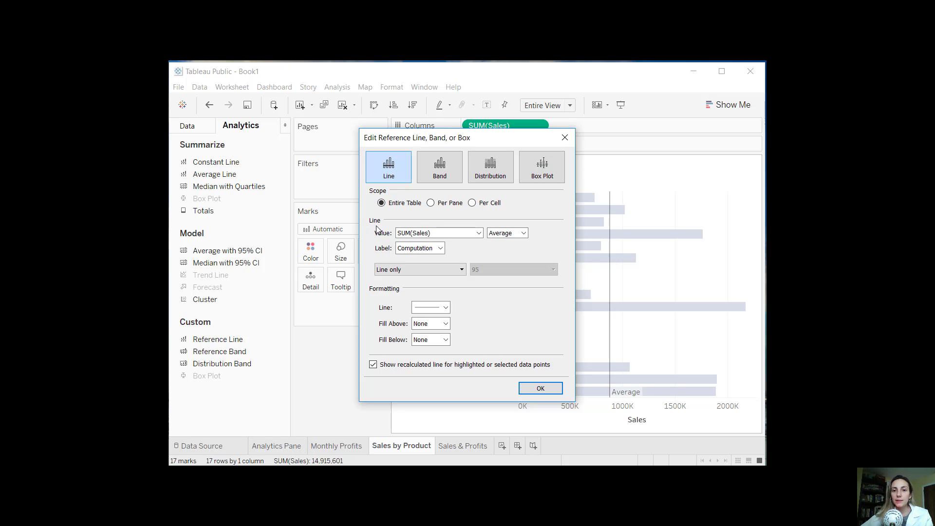
click(440, 234)
click(438, 242)
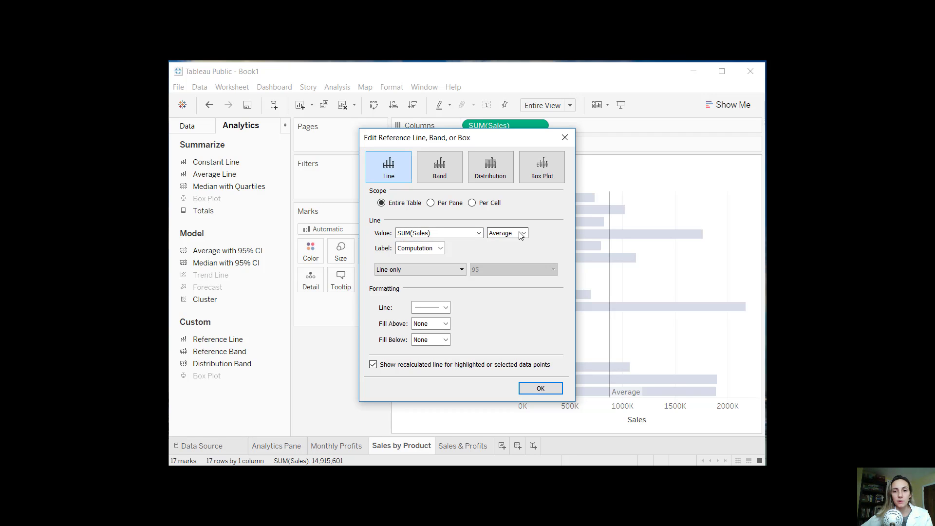
click(521, 233)
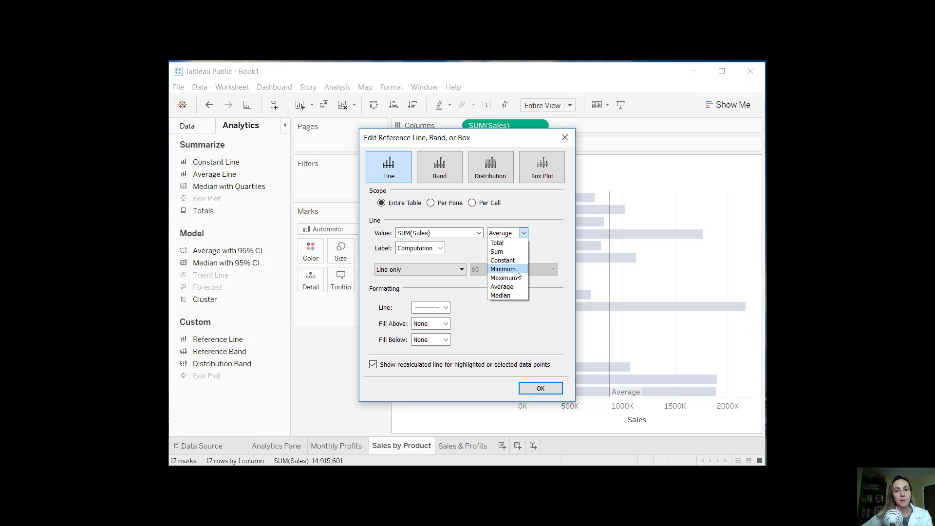
click(544, 235)
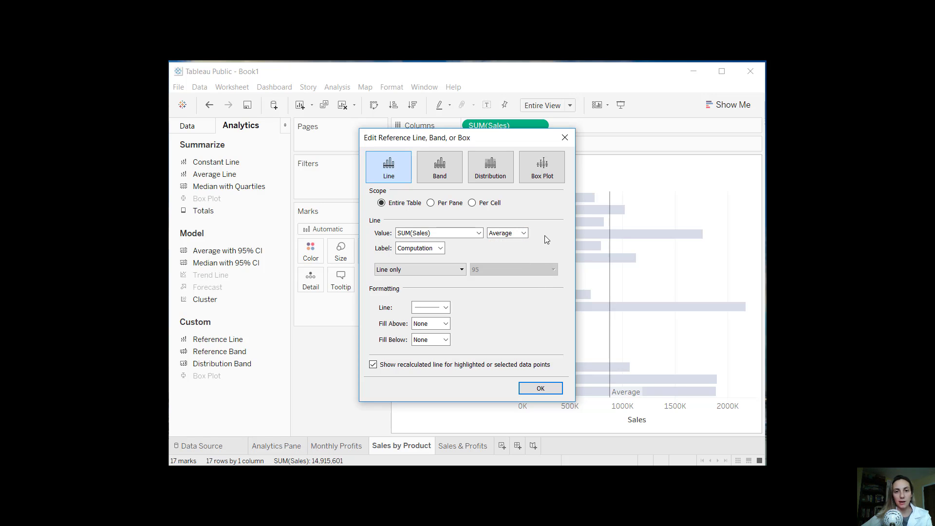
click(426, 249)
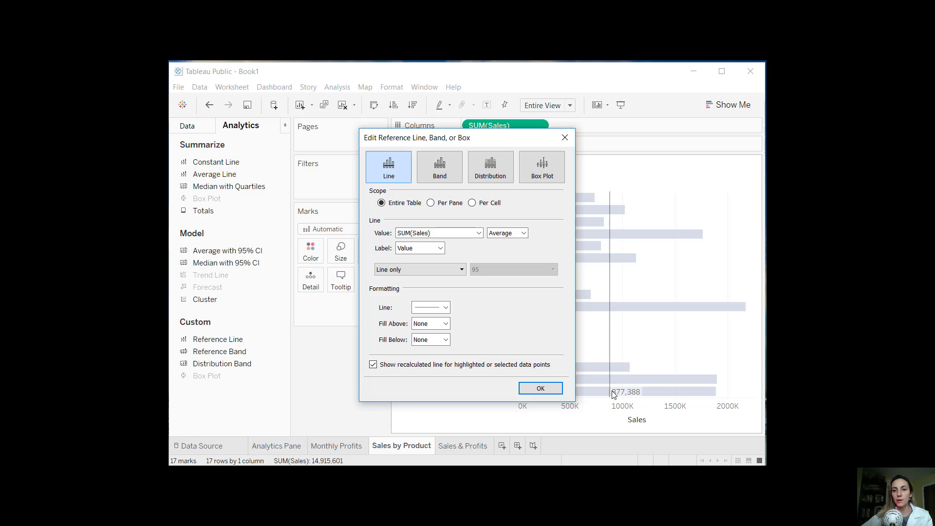
- Format the average line as a dashed orange line with the thickest weight
click(441, 310)
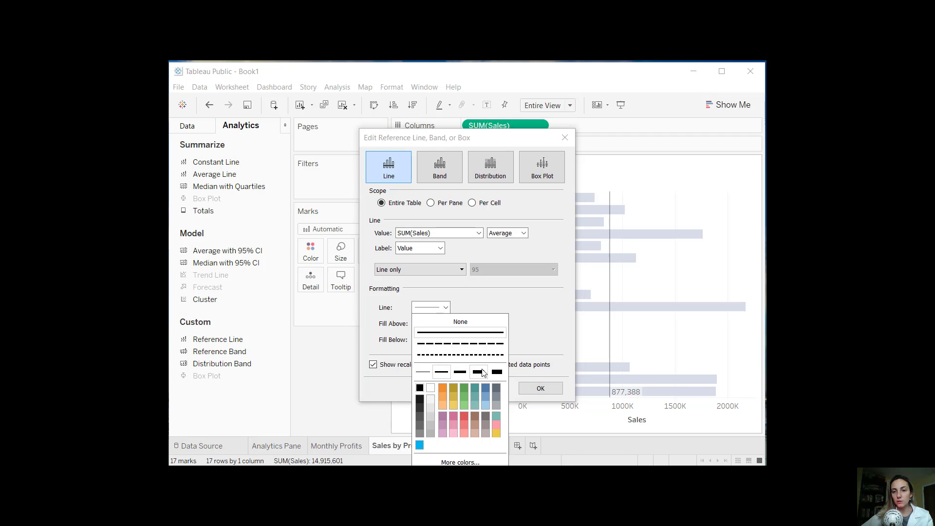
click(497, 373)
click(482, 343)
click(514, 326)
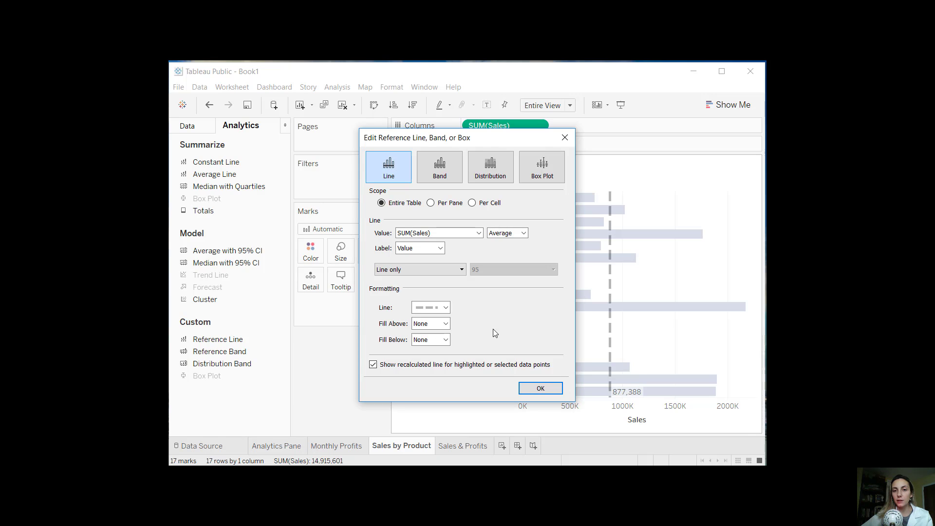
click(436, 308)
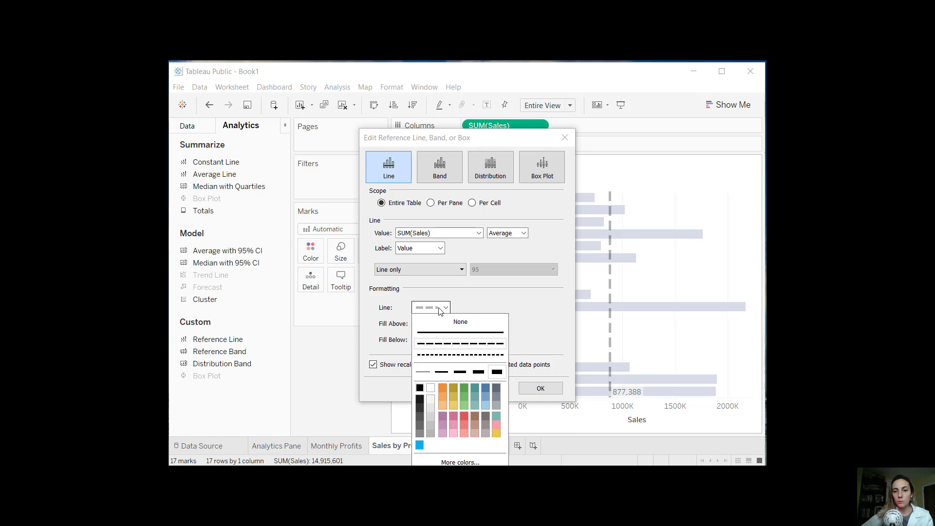
click(442, 387)
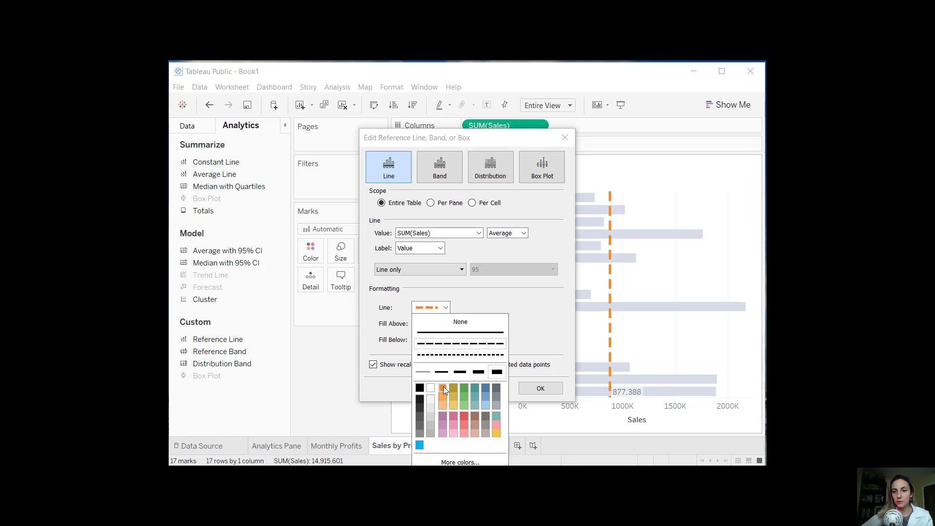
click(540, 302)
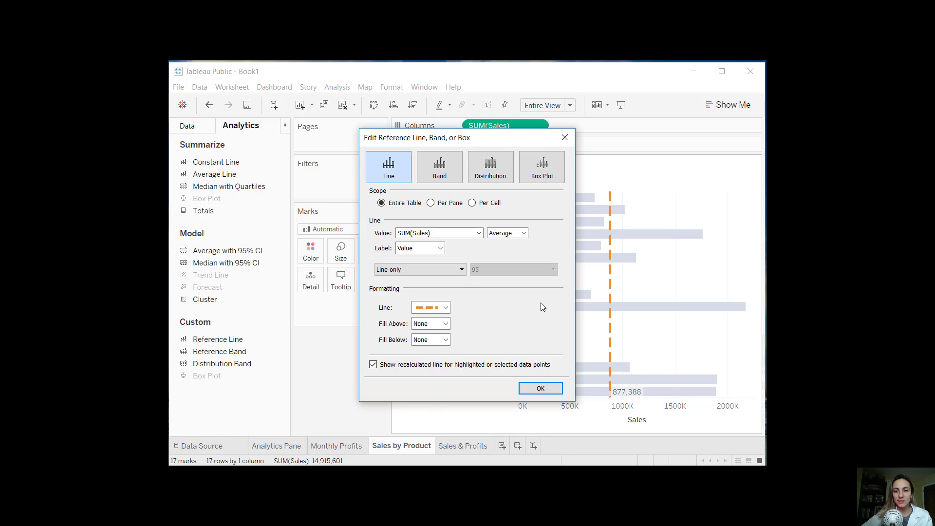
- Fill the area above the average line with a light teal and apply the reference line settings
click(437, 324)
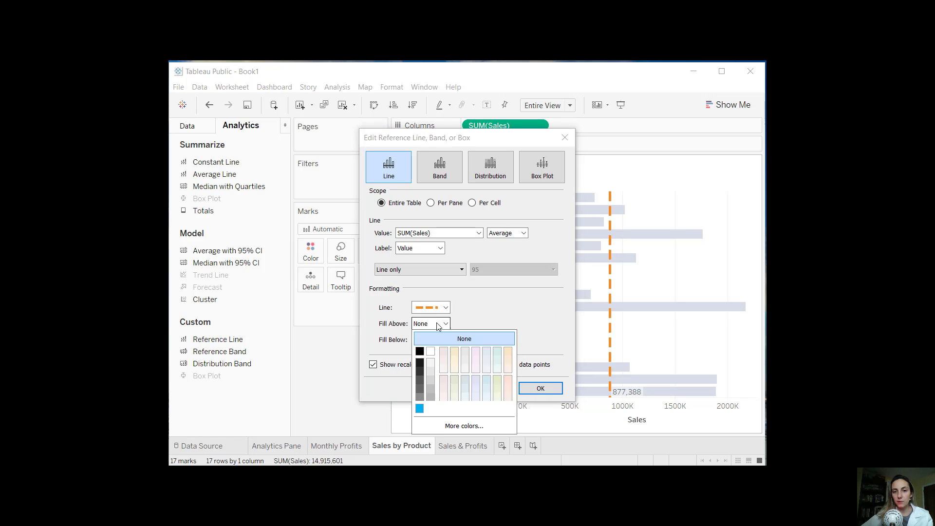
click(497, 363)
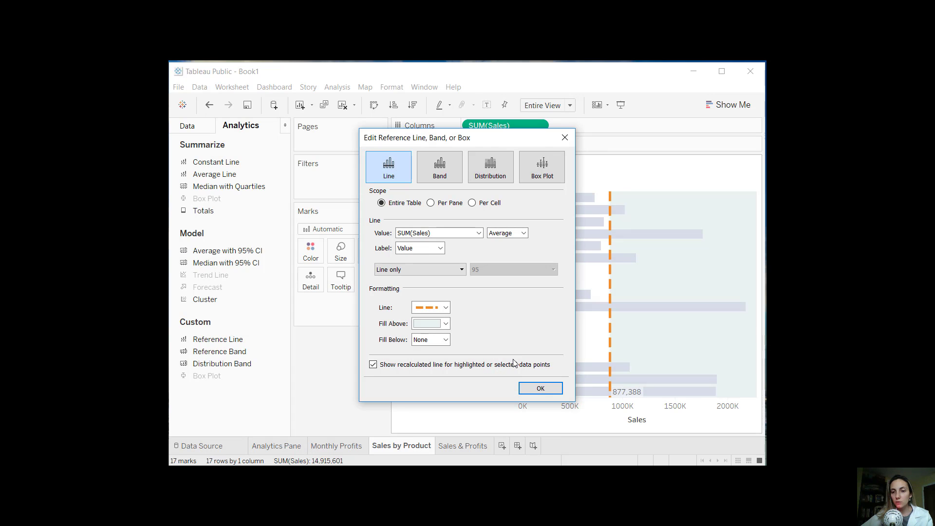
click(539, 388)
click(577, 341)
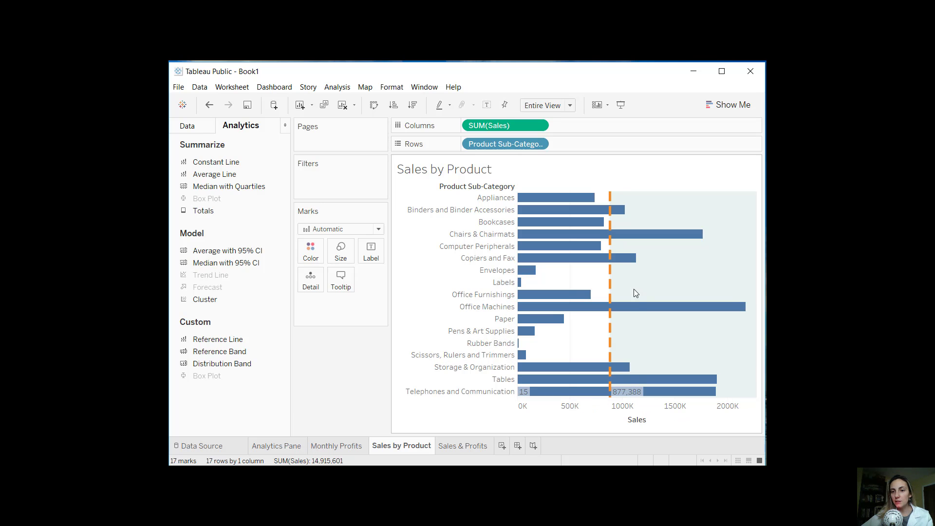
mouse_move(639, 308)
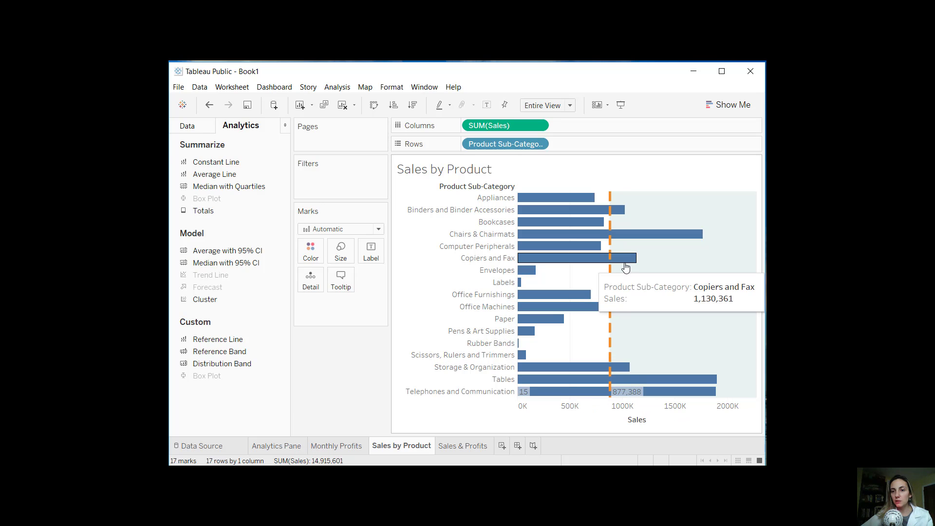
mouse_move(609, 319)
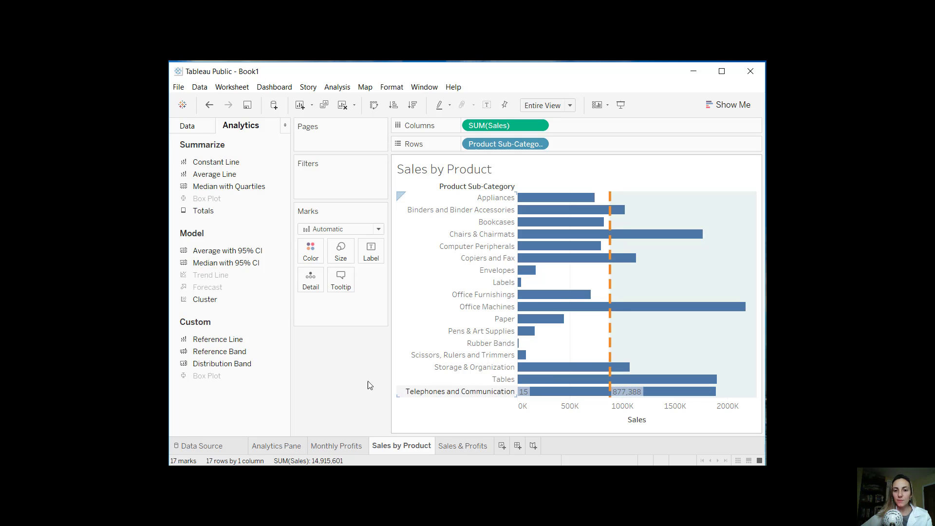
- Add a linear trend line to the scatter plot on the Sales & Profits sheet
click(472, 445)
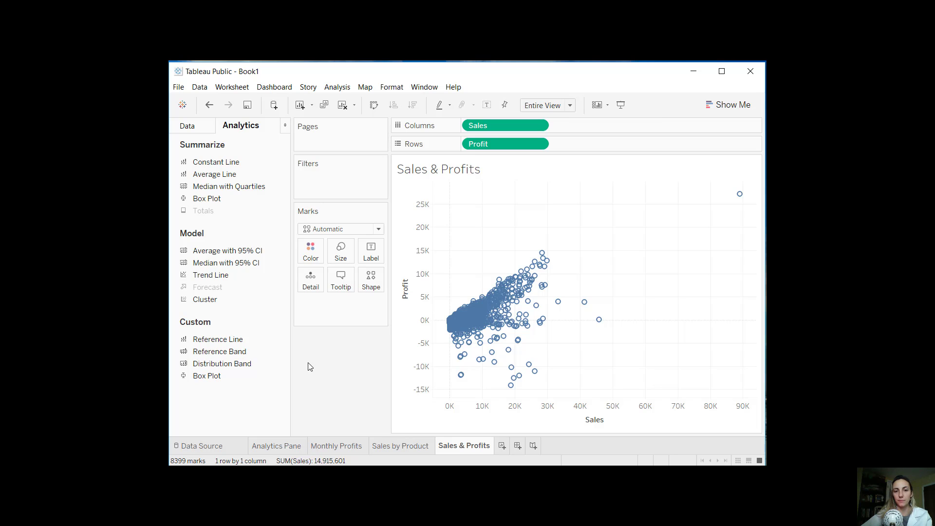
drag(202, 276, 541, 320)
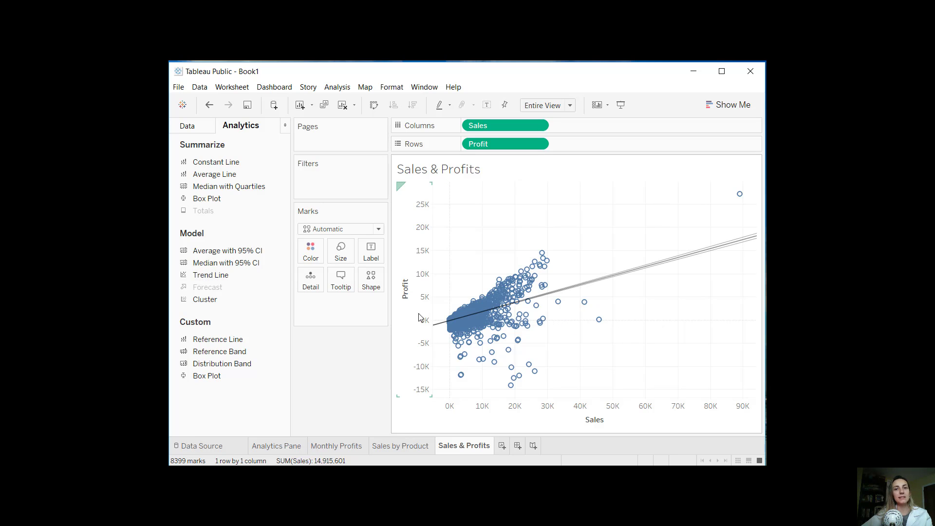
mouse_move(597, 278)
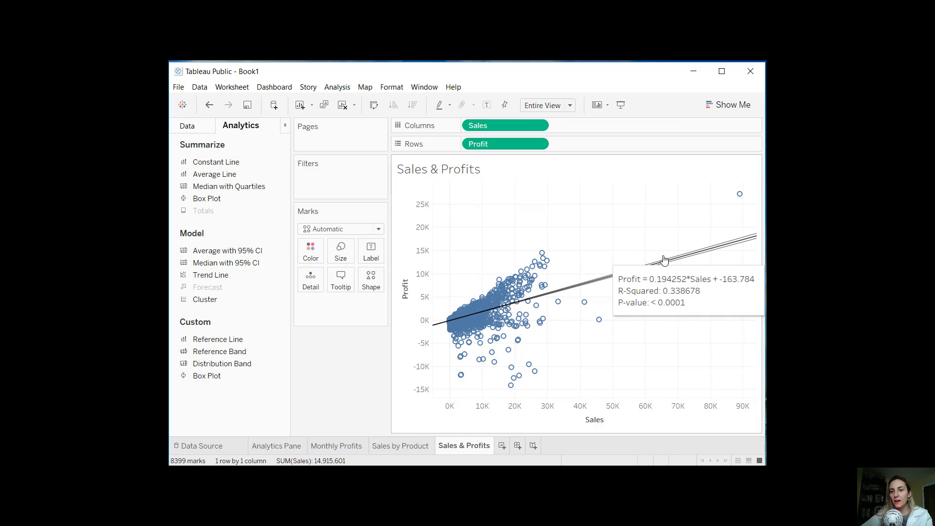
- Examine the trend line's description, including its equation, p-value and coefficients, and close it
mouse_move(701, 253)
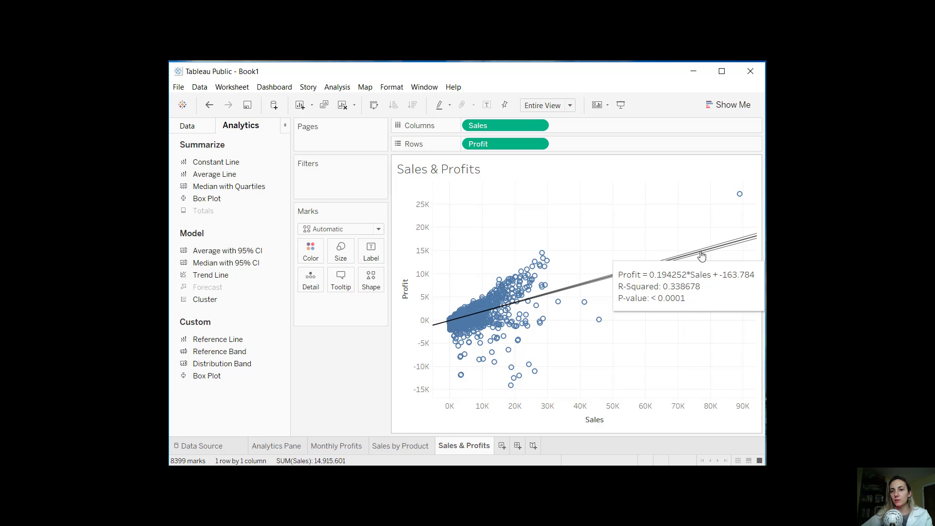
right_click(701, 255)
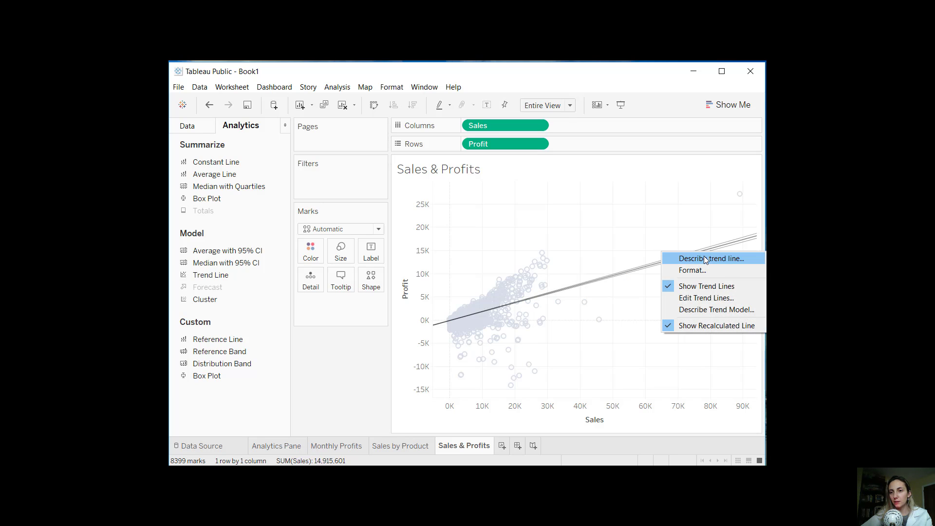
click(706, 260)
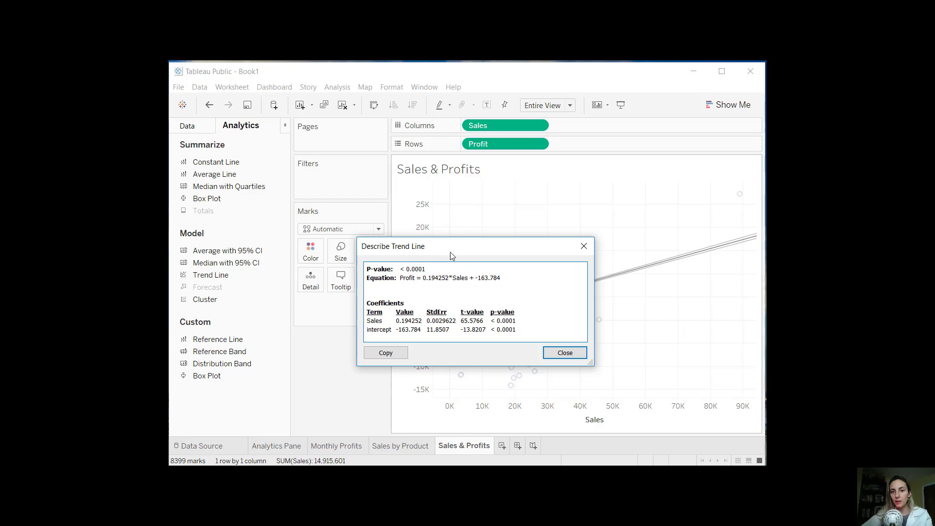
drag(371, 203, 356, 187)
drag(498, 244, 672, 273)
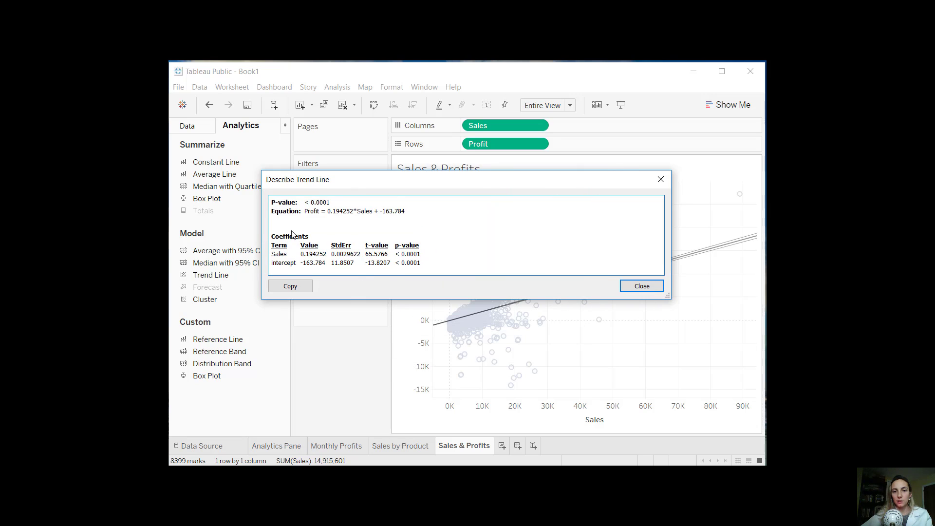
drag(293, 228, 422, 265)
click(484, 242)
click(641, 287)
- Format the trend lines on the Sales & Profits sheet as dashed and bright blue
right_click(668, 263)
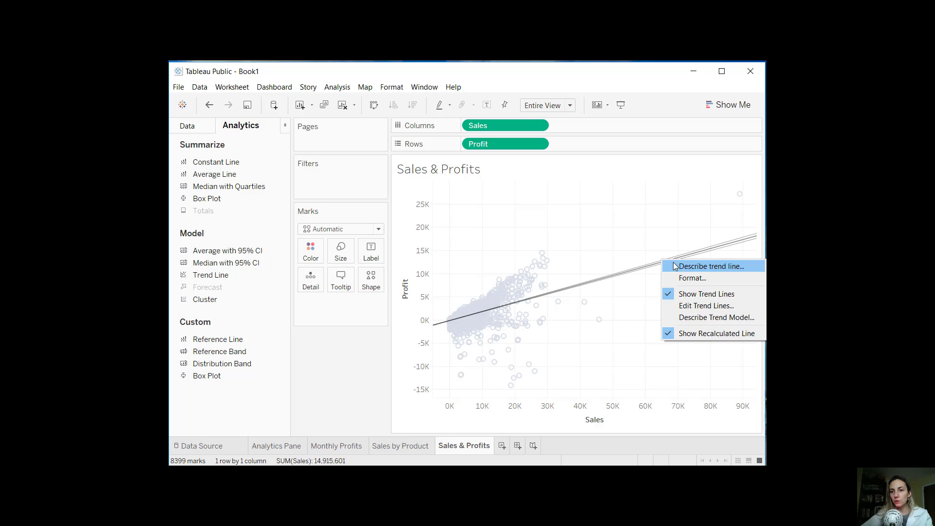
click(682, 277)
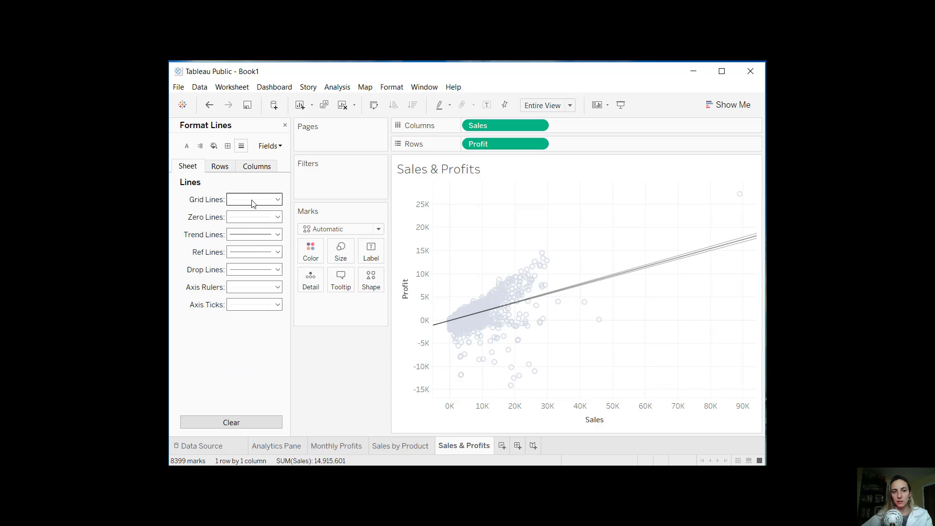
click(254, 235)
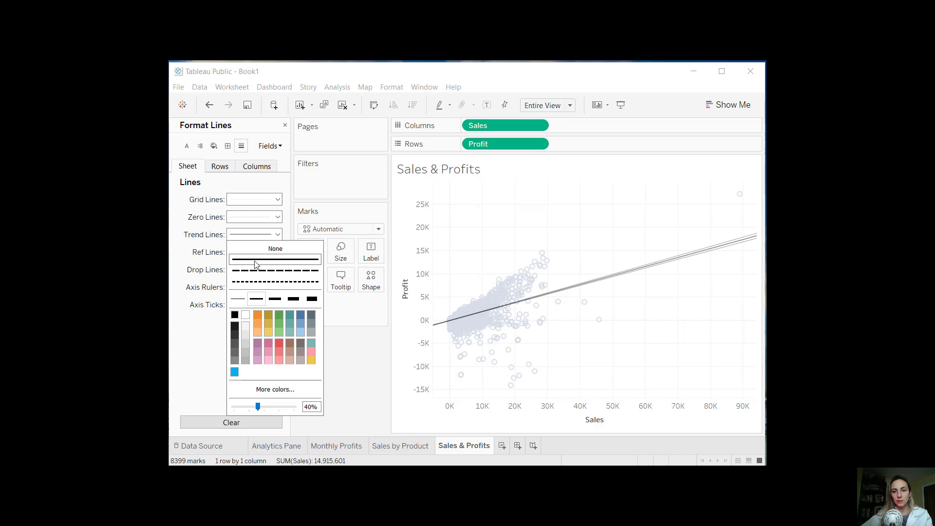
click(272, 274)
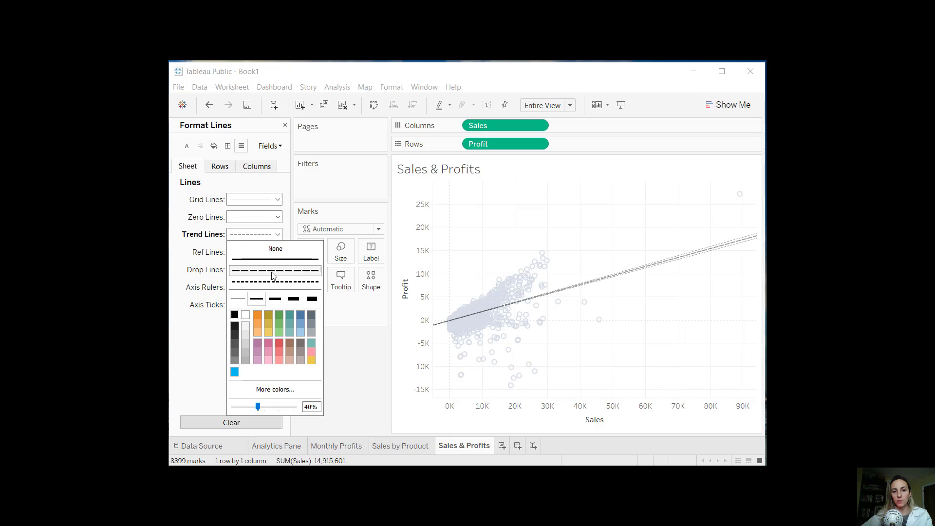
click(235, 372)
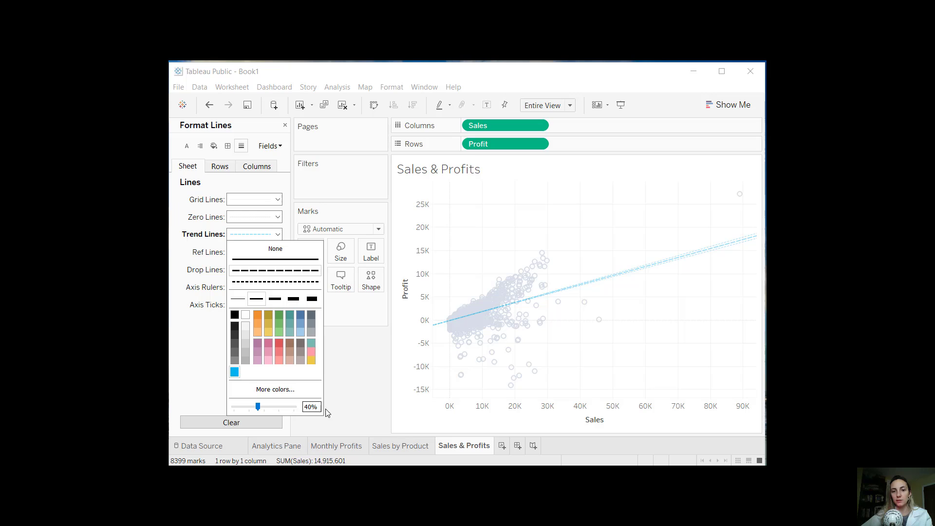
click(189, 330)
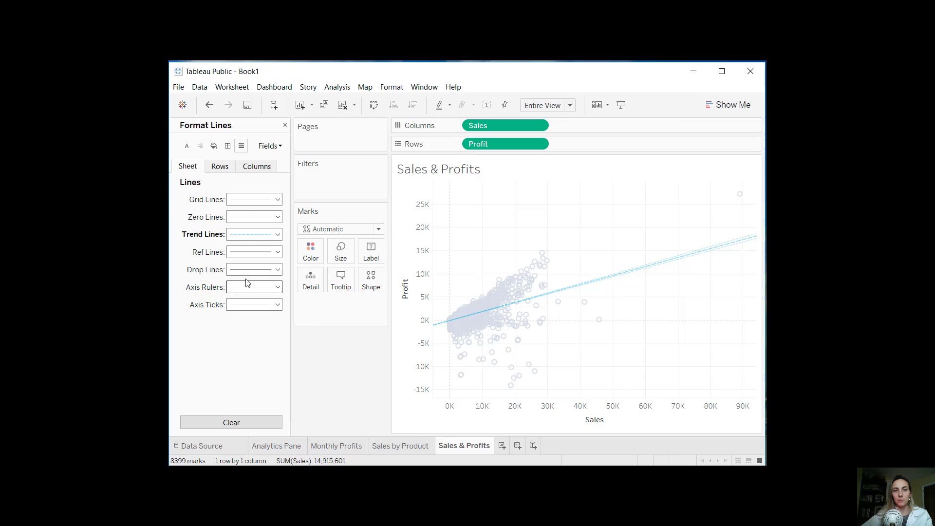
click(246, 270)
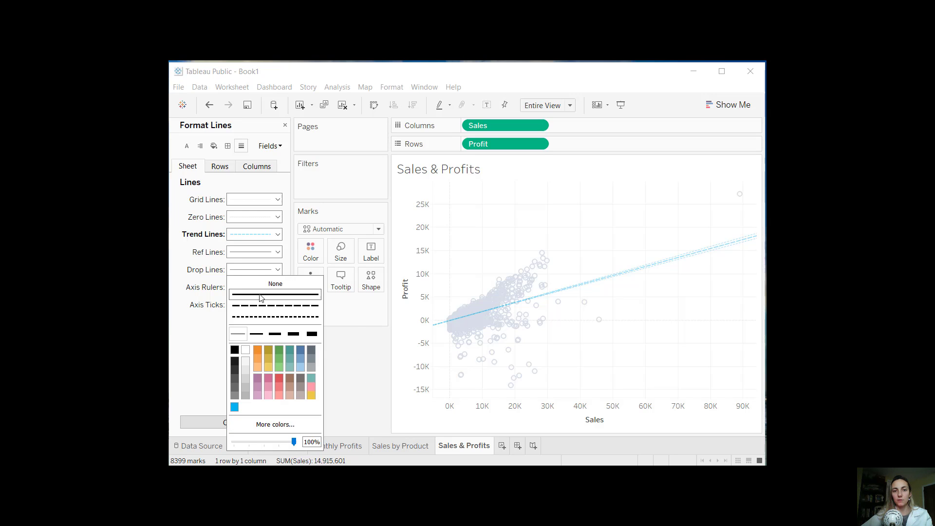
click(203, 326)
click(271, 287)
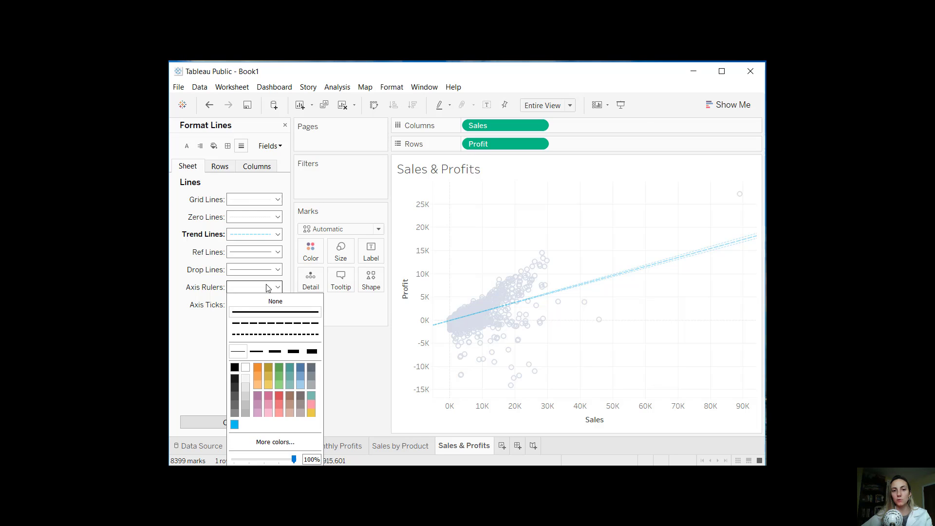
click(197, 320)
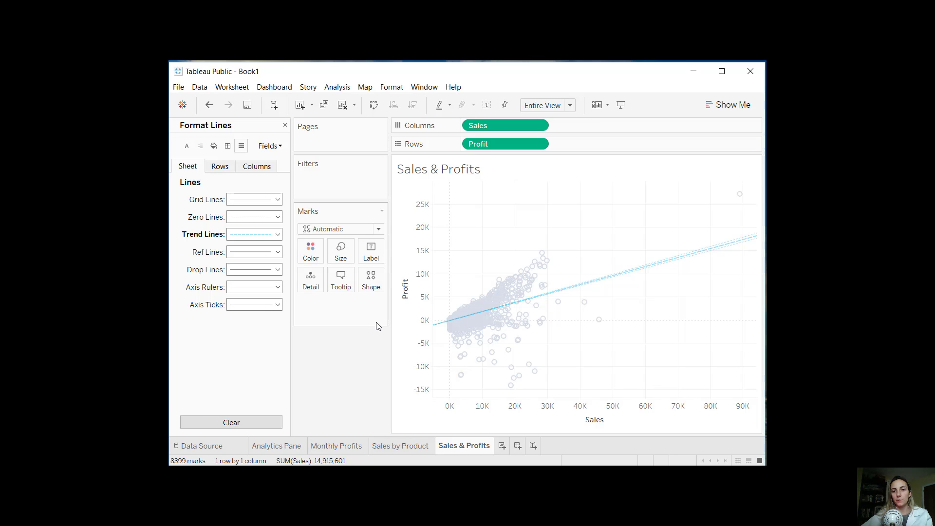
- Review the trend line's model types and options on the Sales & Profits sheet, keeping the Linear model
click(593, 276)
right_click(603, 277)
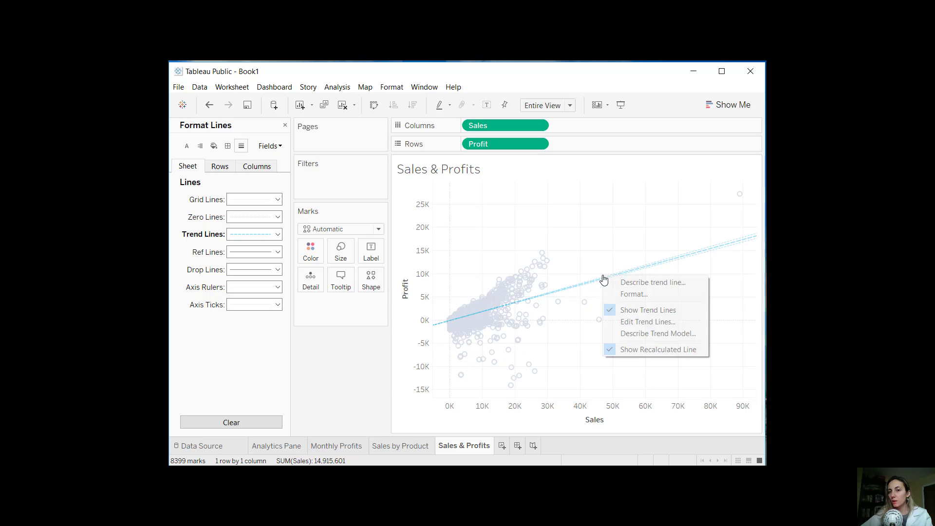
click(636, 322)
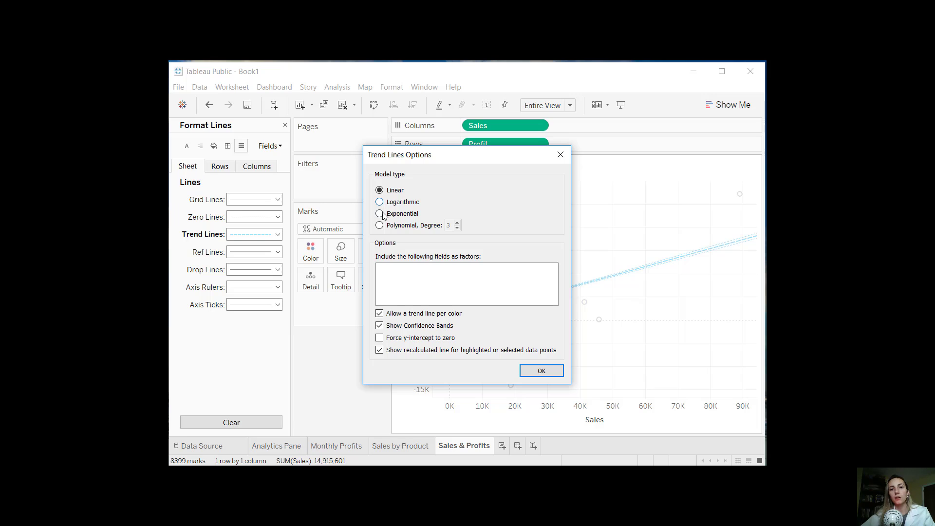
click(387, 226)
click(380, 191)
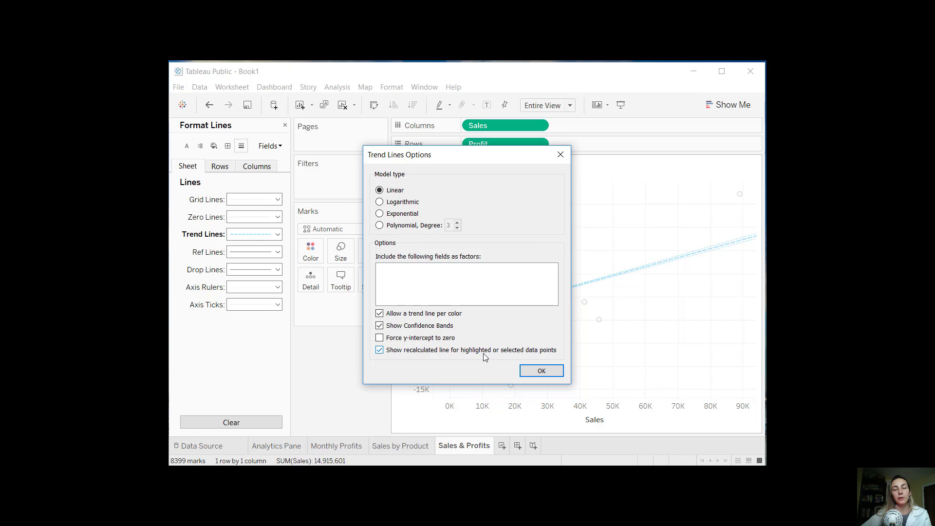
click(543, 374)
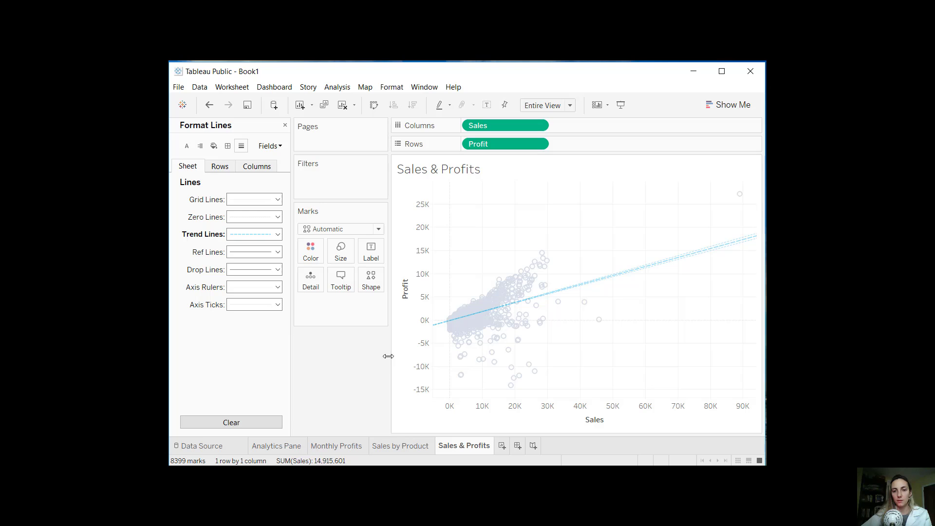
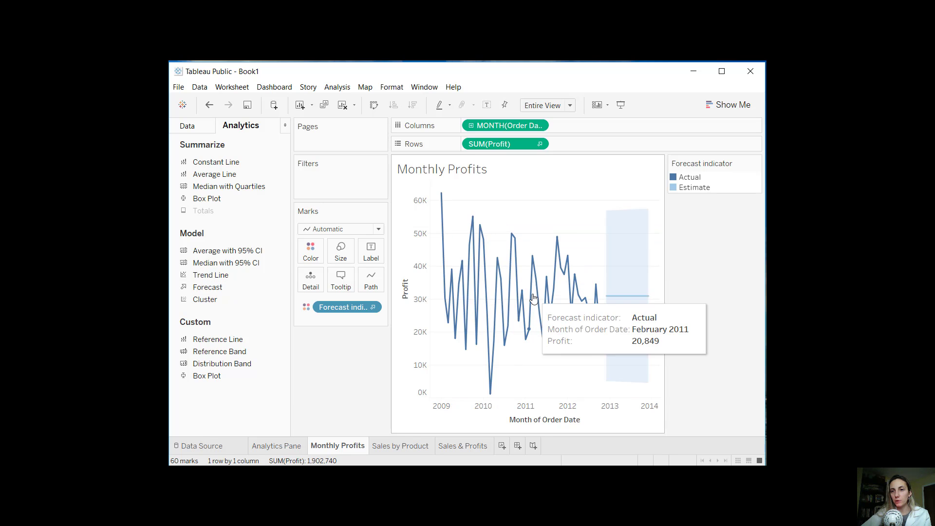
- Examine the Monthly Profits forecast description, including its time series, measure, forecast range and seasonal pattern, and close it
right_click(625, 301)
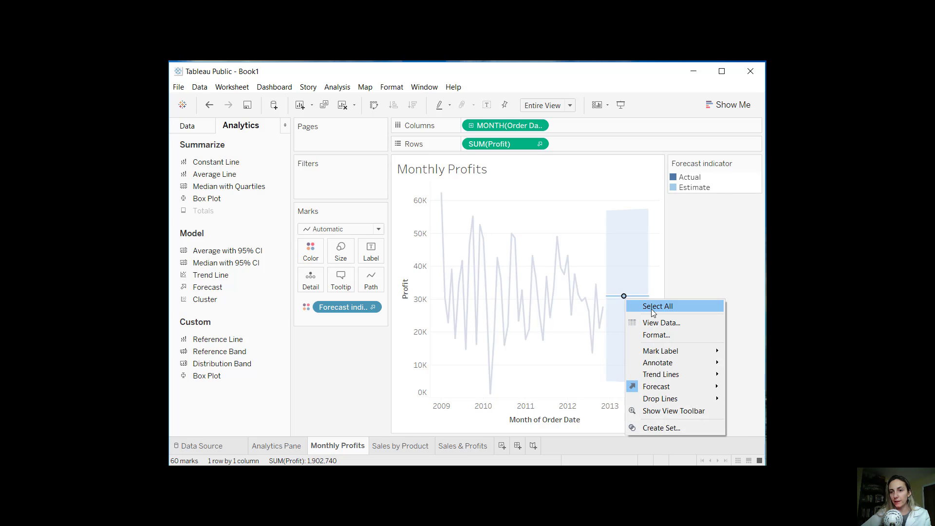
mouse_move(664, 385)
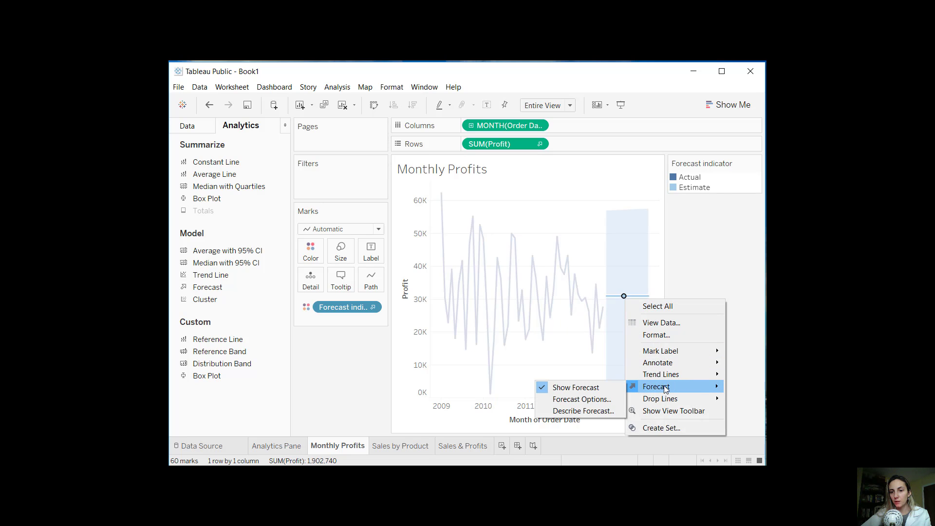
click(602, 410)
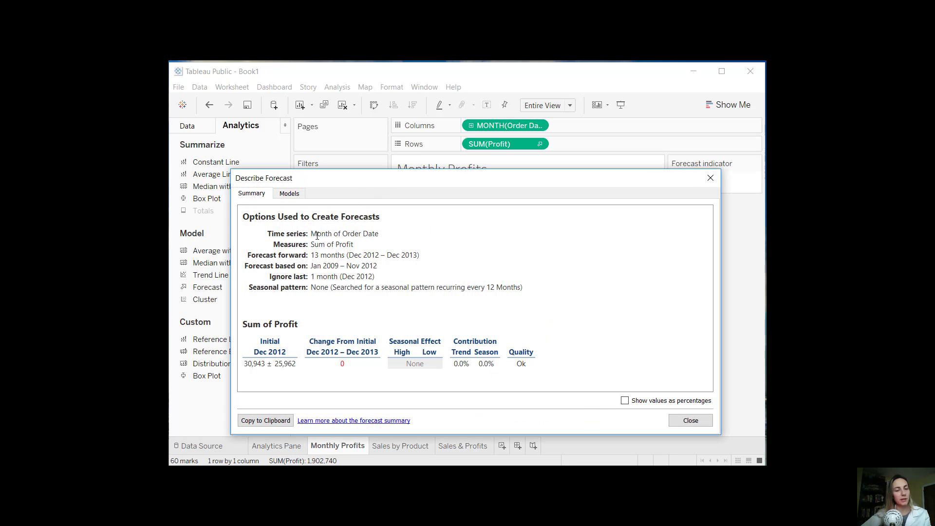
drag(290, 233, 379, 233)
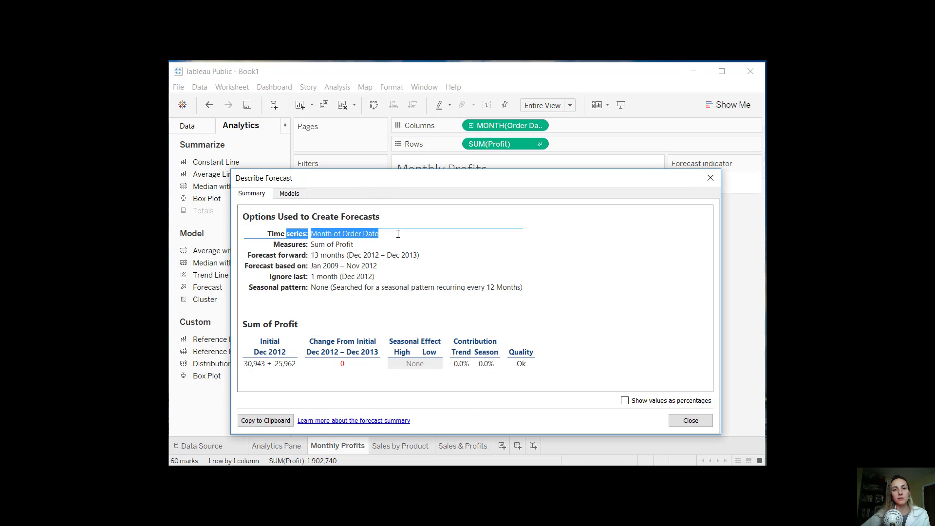
click(398, 234)
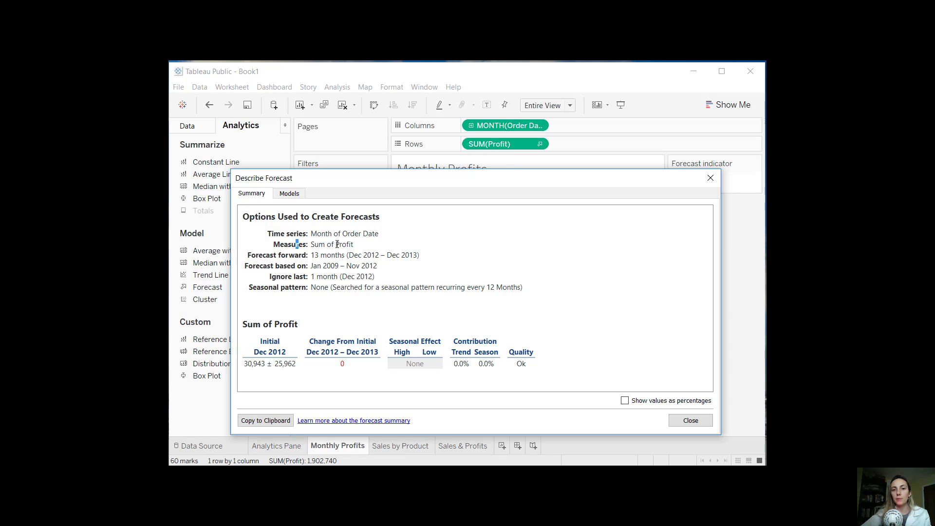
drag(298, 244, 363, 233)
click(329, 277)
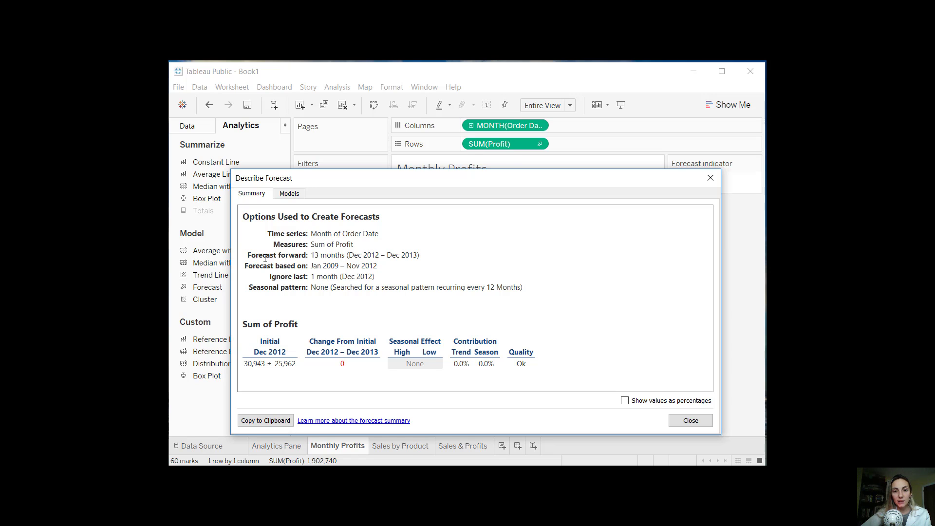
drag(323, 255, 394, 254)
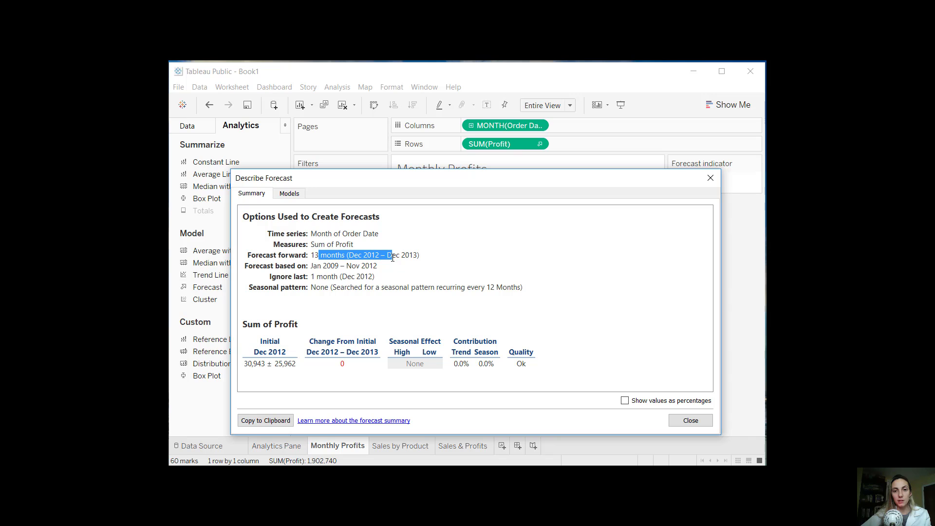
click(328, 271)
drag(279, 265, 423, 290)
click(454, 318)
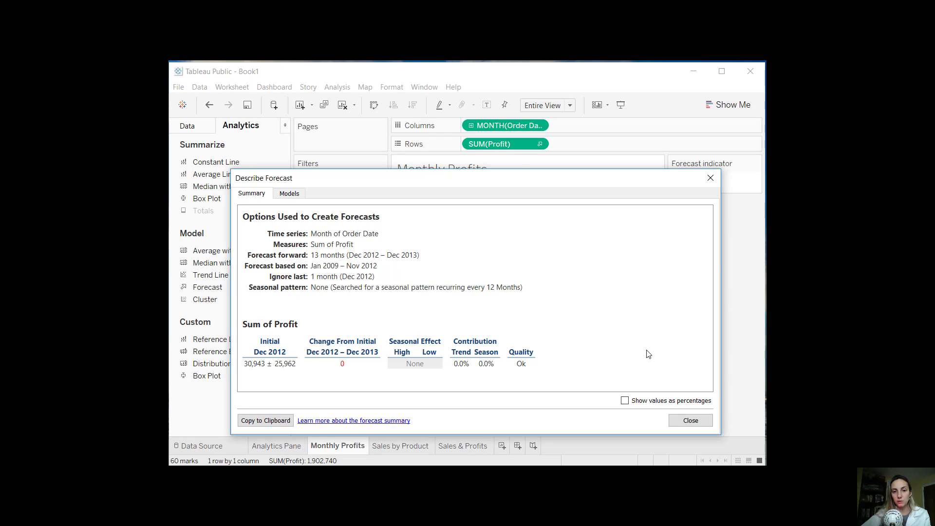
click(689, 419)
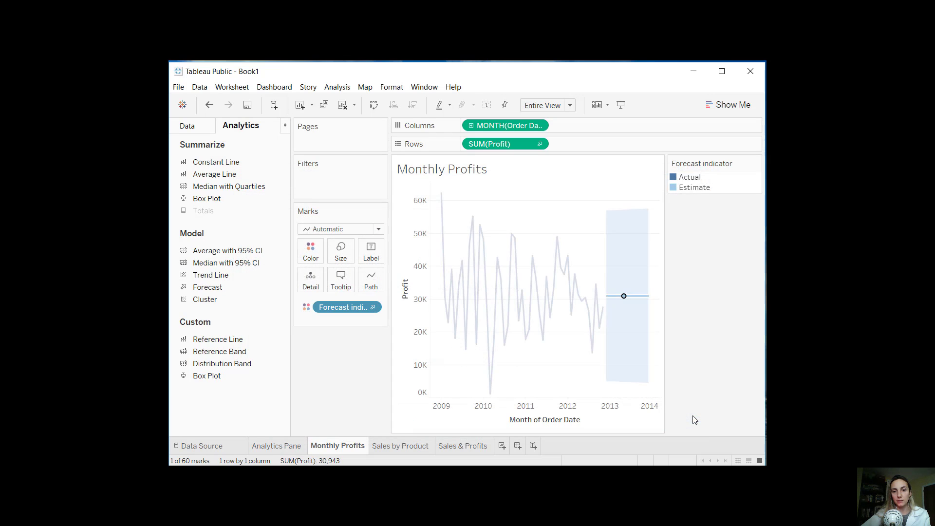
- Open the forecast options for the estimate line on the Monthly Profits chart
click(623, 296)
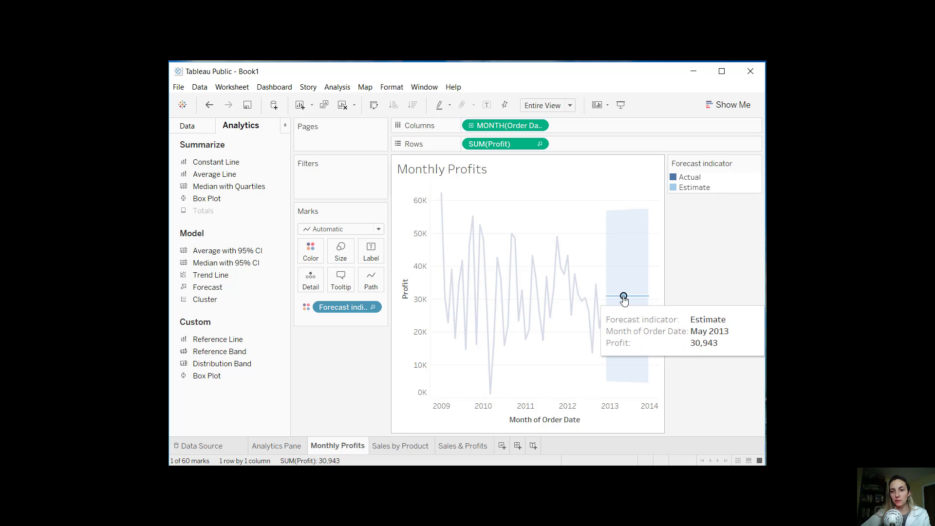
right_click(623, 297)
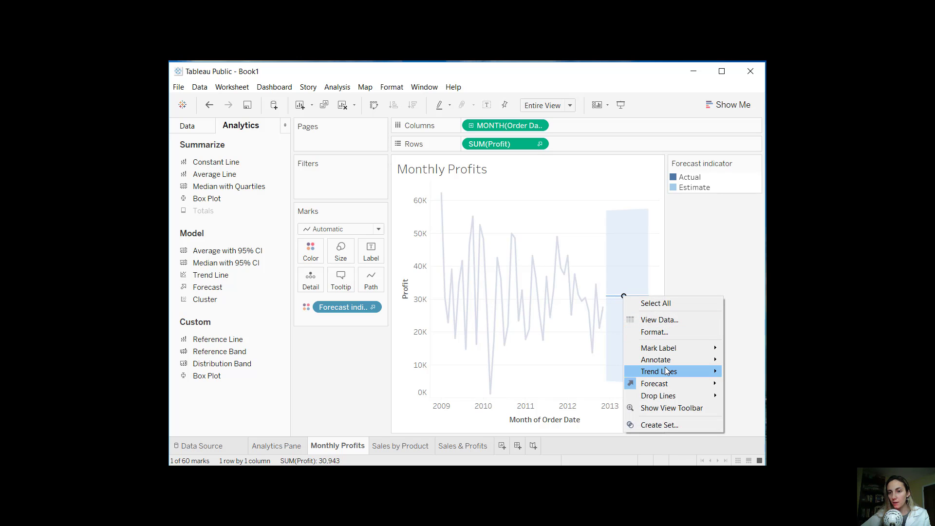
mouse_move(669, 389)
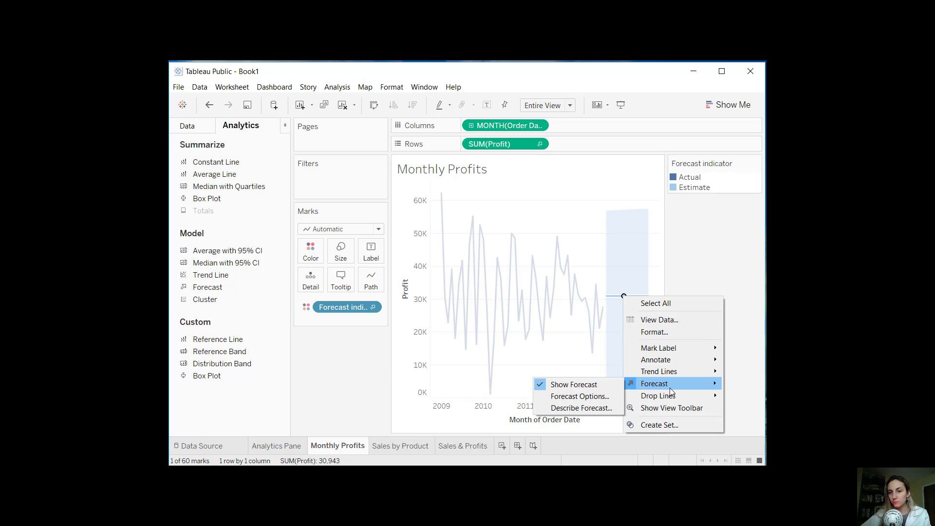
click(589, 397)
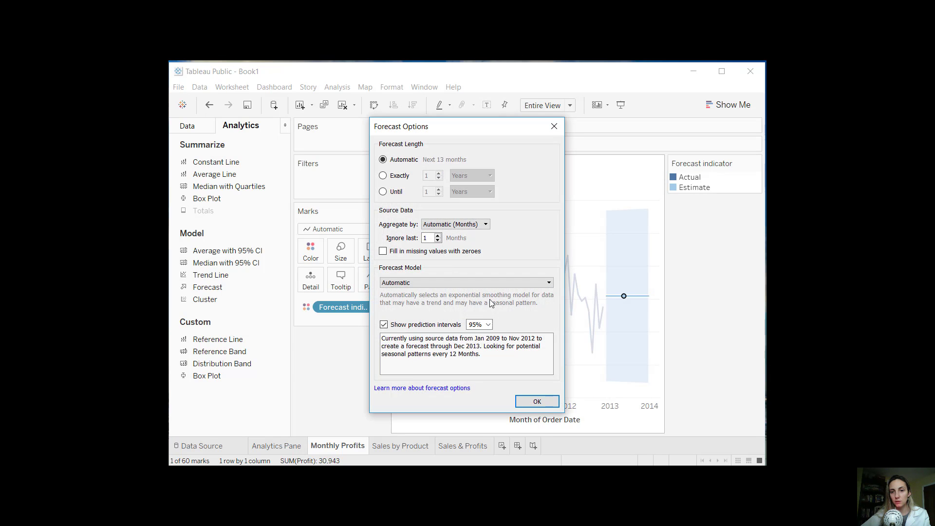
- Set the forecast length to exactly 5 months
click(395, 179)
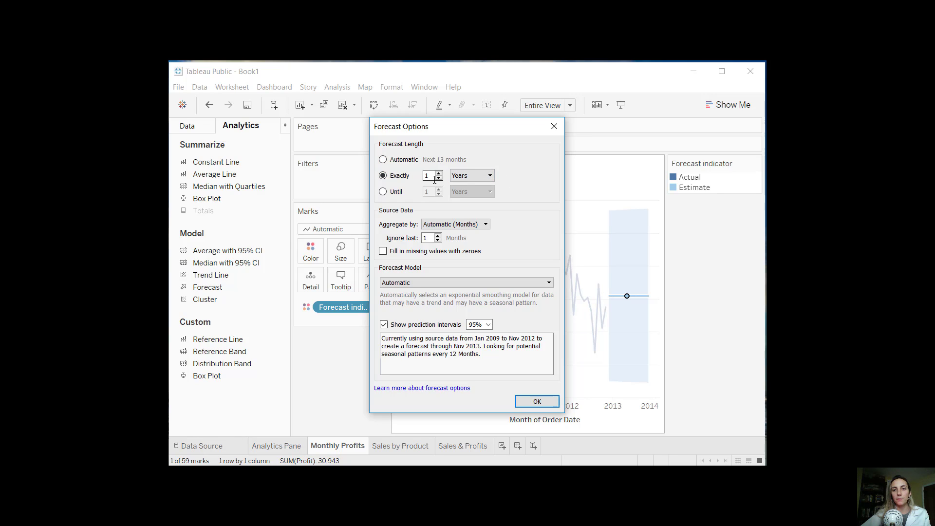
click(470, 176)
click(464, 203)
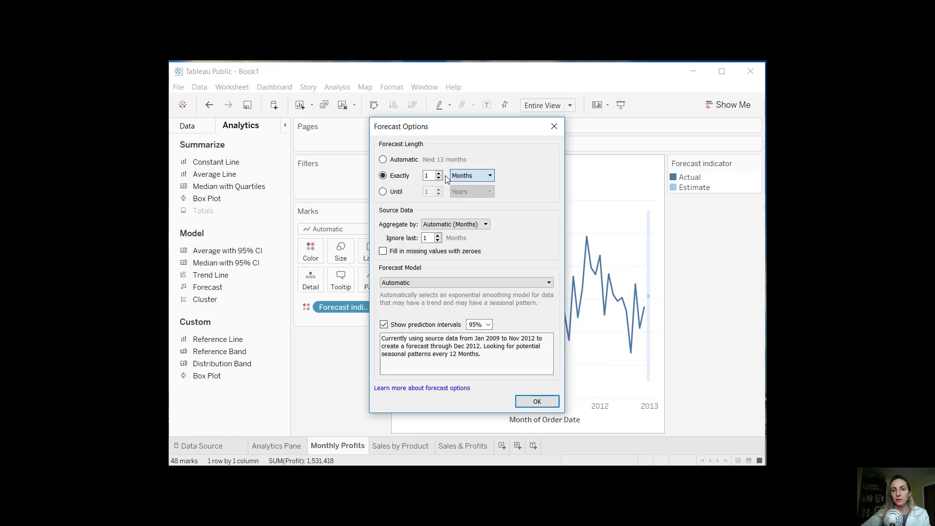
click(439, 173)
click(438, 173)
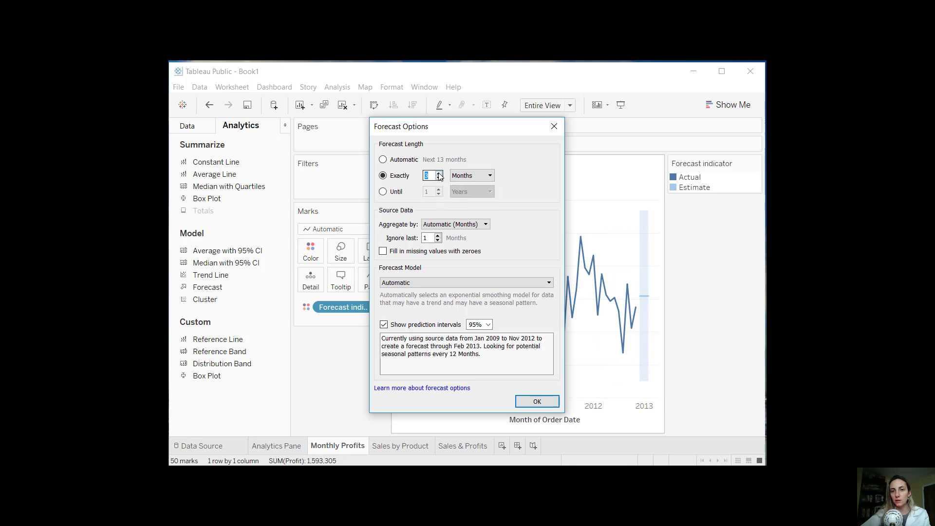
click(439, 173)
click(438, 172)
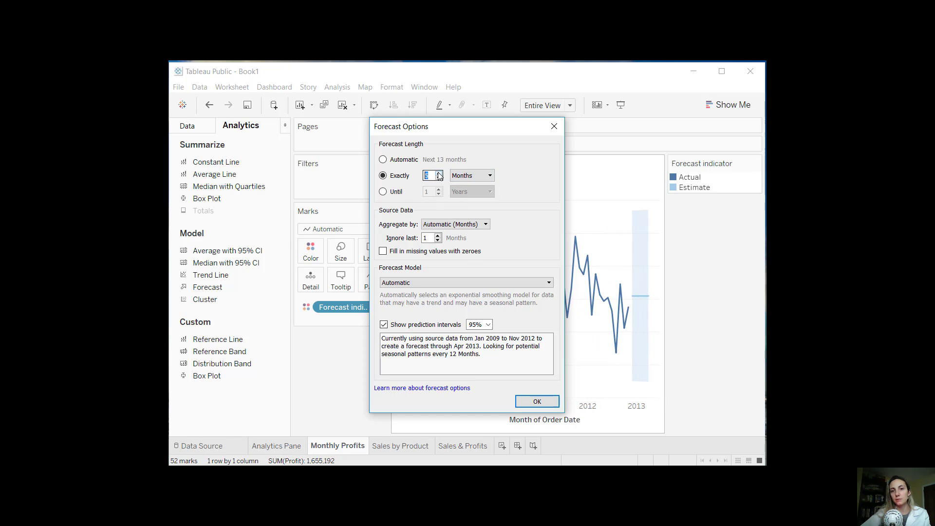
- Set the forecast length to Until 1 Years, keep the Automatic forecast model, and apply the forecast options
click(385, 193)
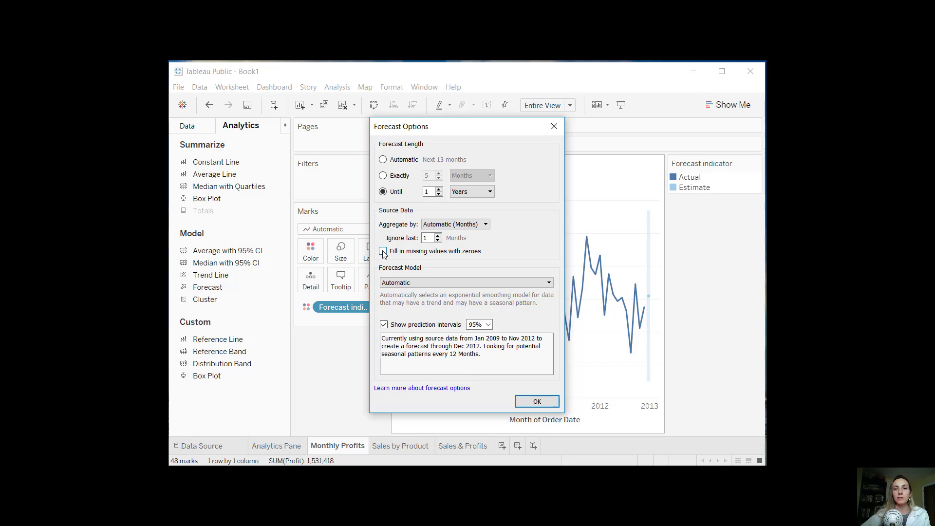
click(462, 284)
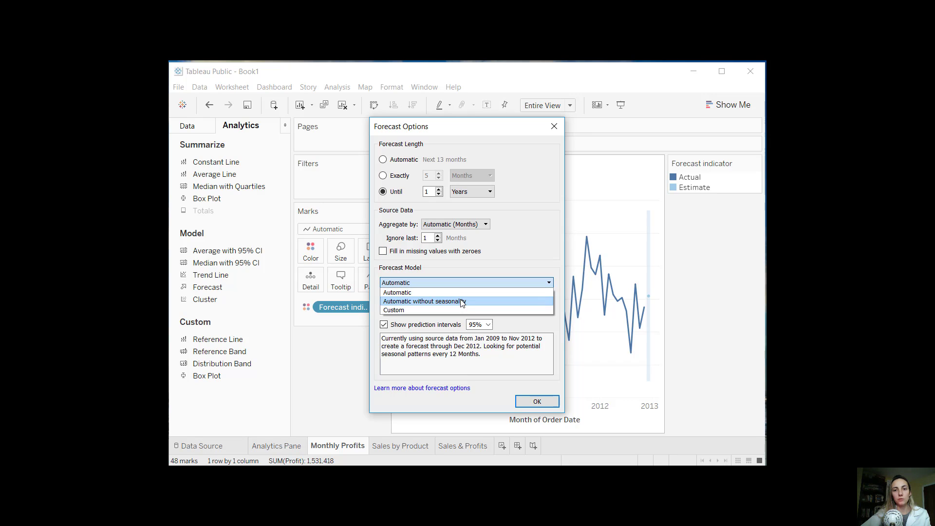
click(489, 266)
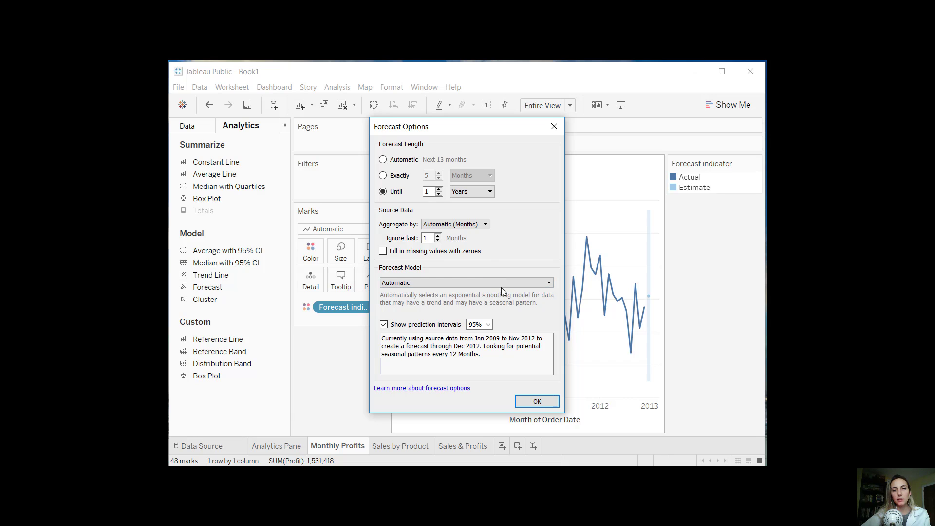
click(537, 402)
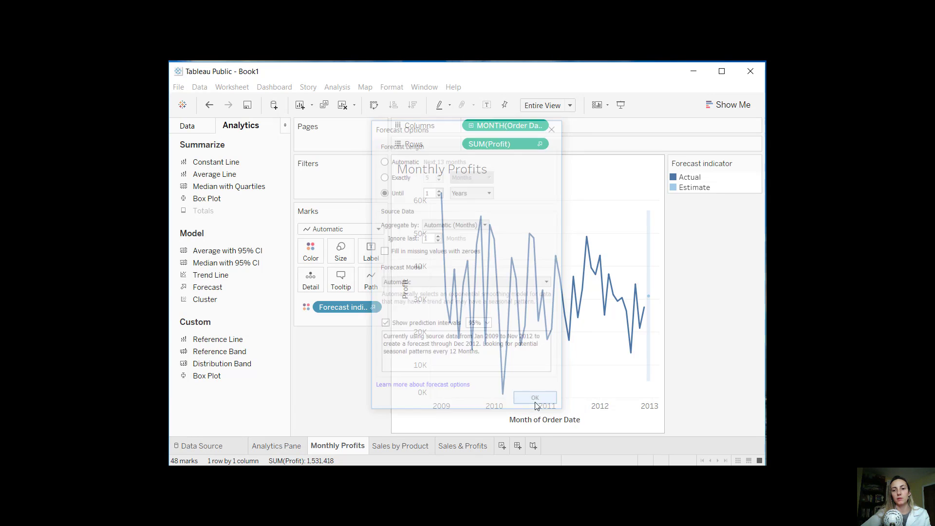